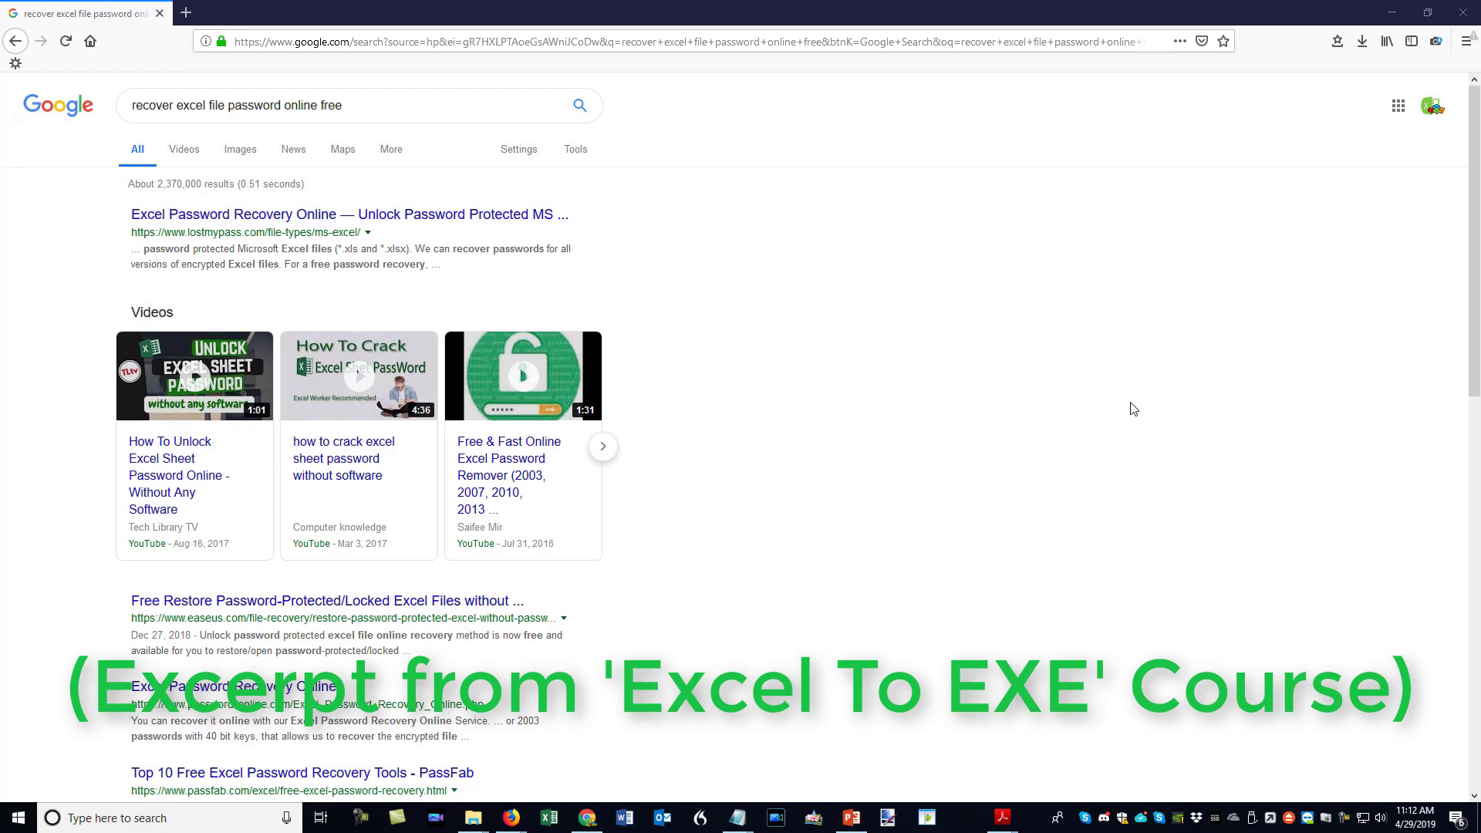
Bring up the 01 - Demo Full folder in File Explorer and select Markbook-Demo.exe.
{"action": "left_click", "coordinate": [1392, 12]}
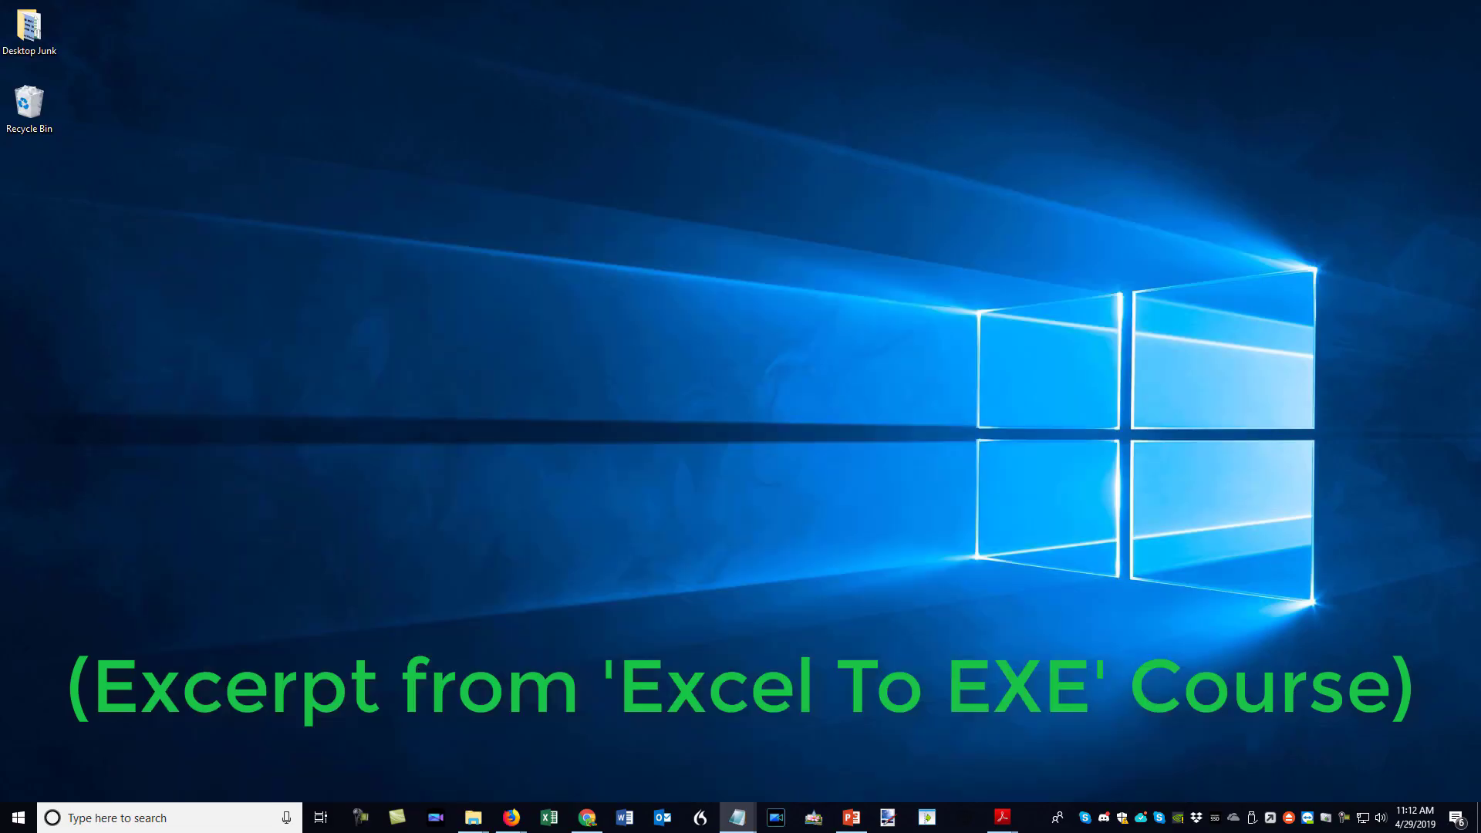
{"action": "key", "text": "alt+Tab"}
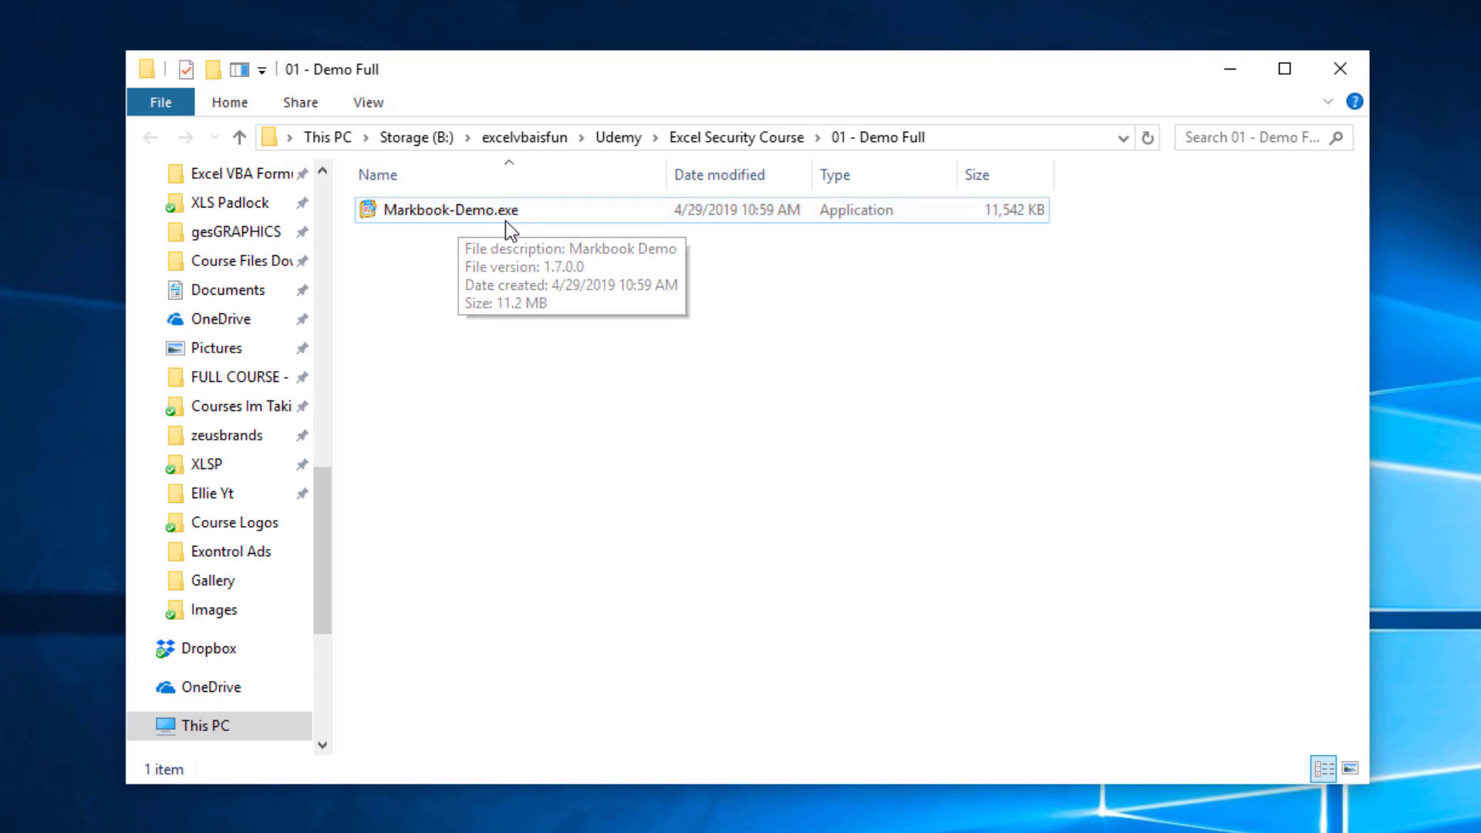
{"action": "left_click", "coordinate": [453, 217]}
{"action": "left_click", "coordinate": [487, 234]}
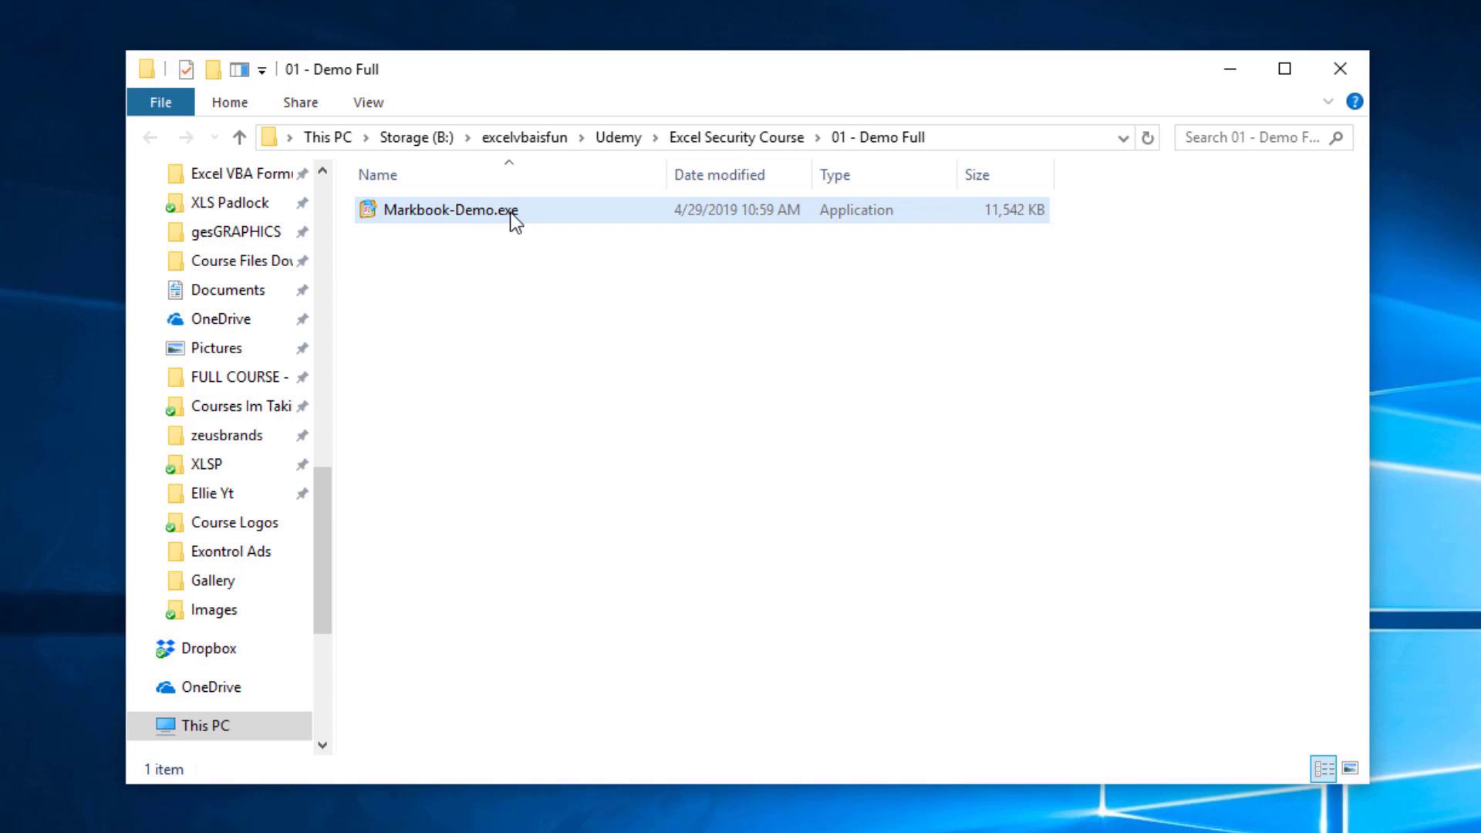
{"action": "mouse_move", "coordinate": [516, 210]}
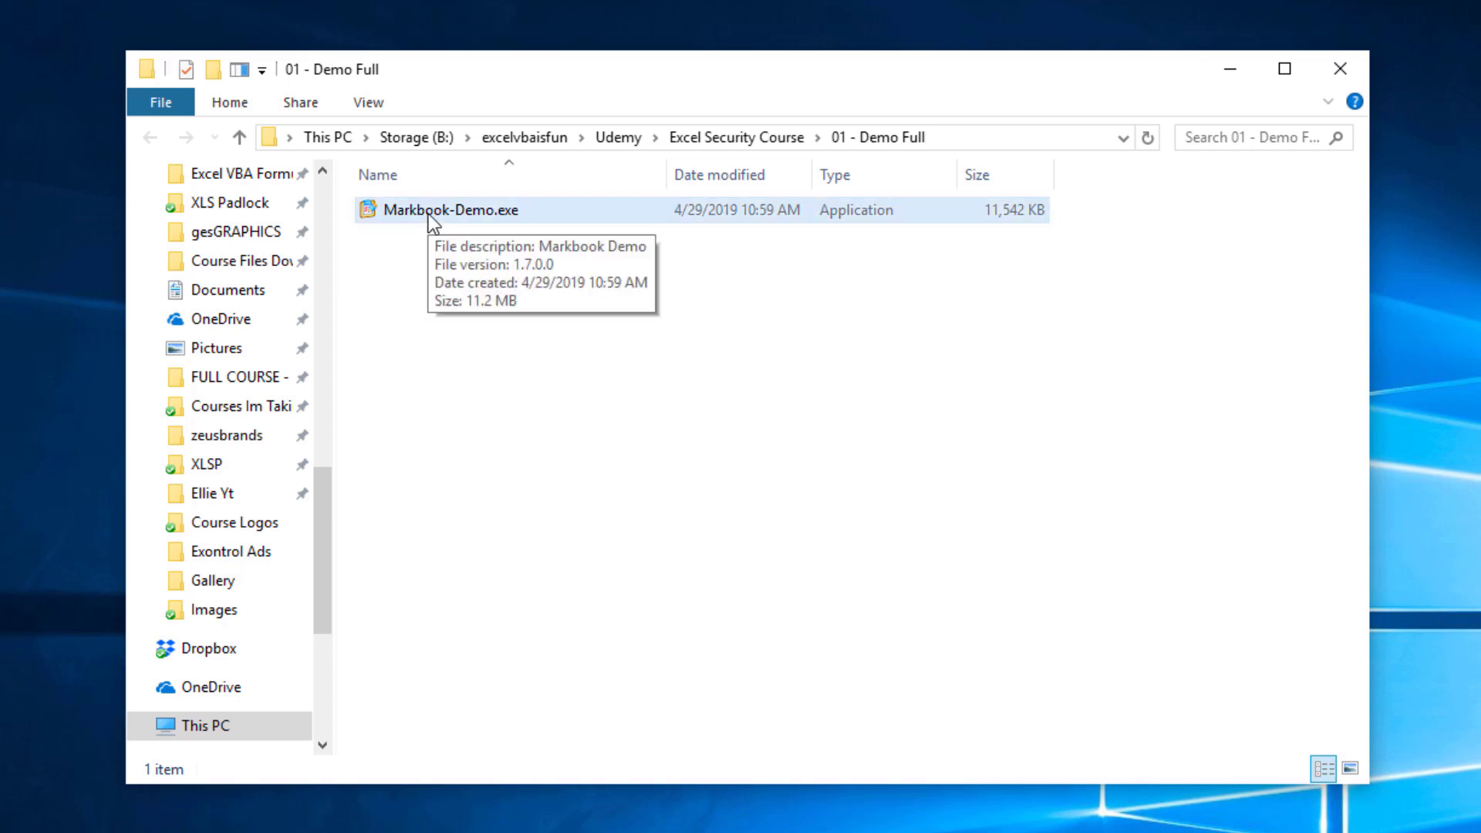
{"action": "left_click", "coordinate": [448, 219]}
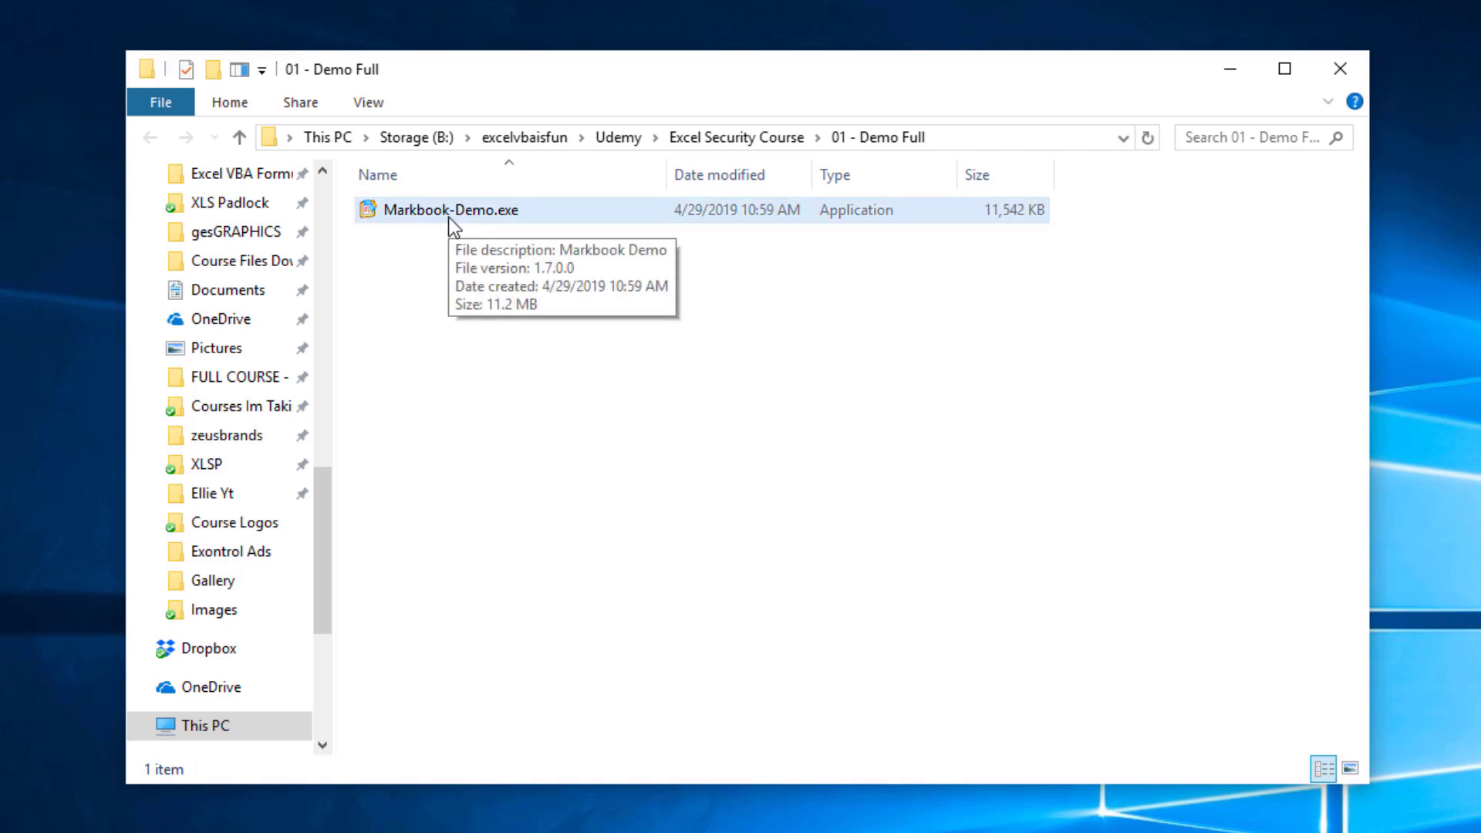
Launch Markbook-Demo.exe, highlight parts of the license text, then cancel without accepting.
{"action": "double_click", "coordinate": [455, 210]}
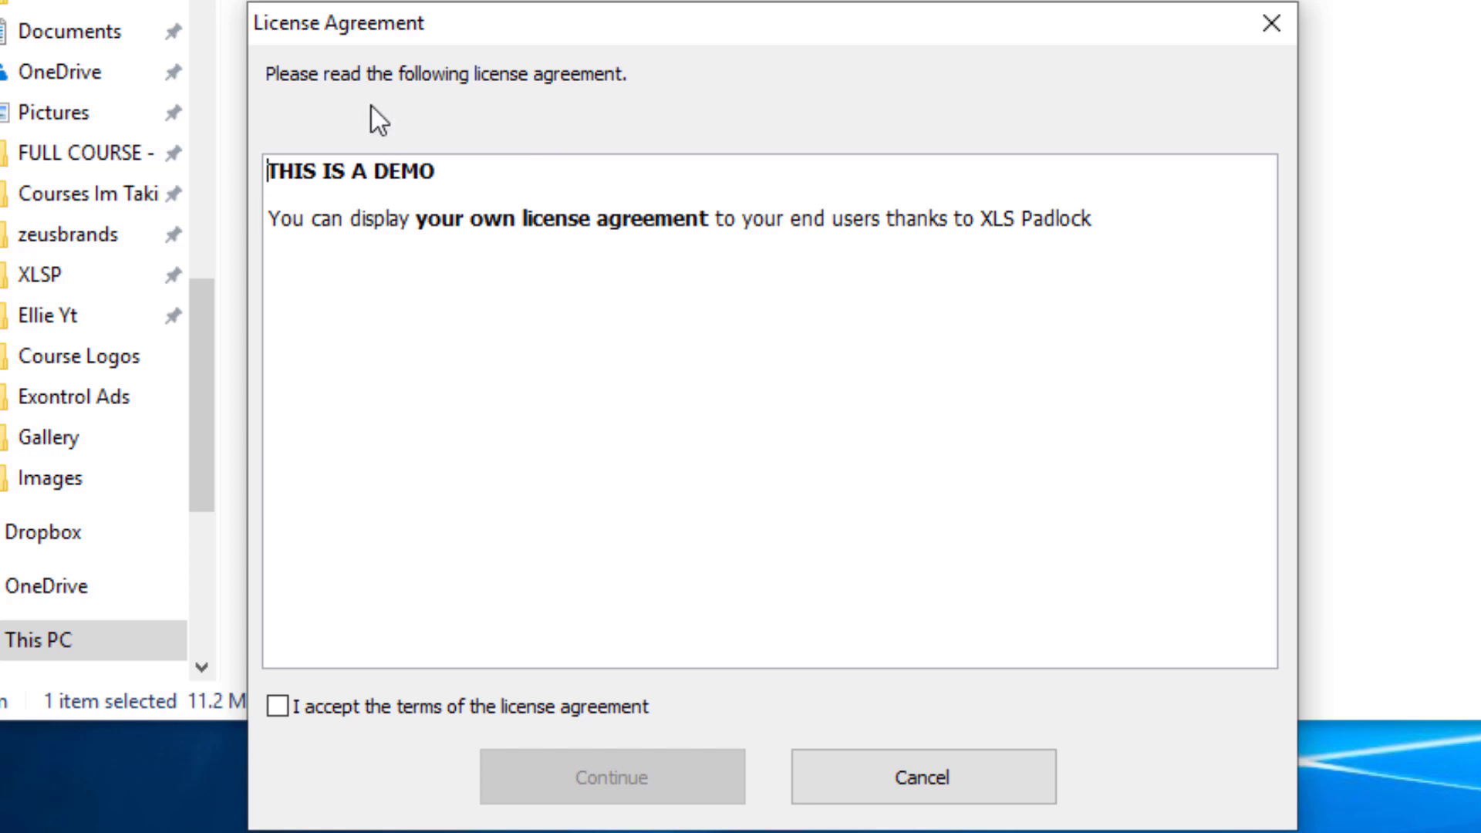
{"action": "left_click_drag", "start_coordinate": [1149, 248], "coordinate": [331, 231]}
{"action": "left_click", "coordinate": [400, 213]}
{"action": "left_click_drag", "start_coordinate": [417, 218], "coordinate": [701, 224]}
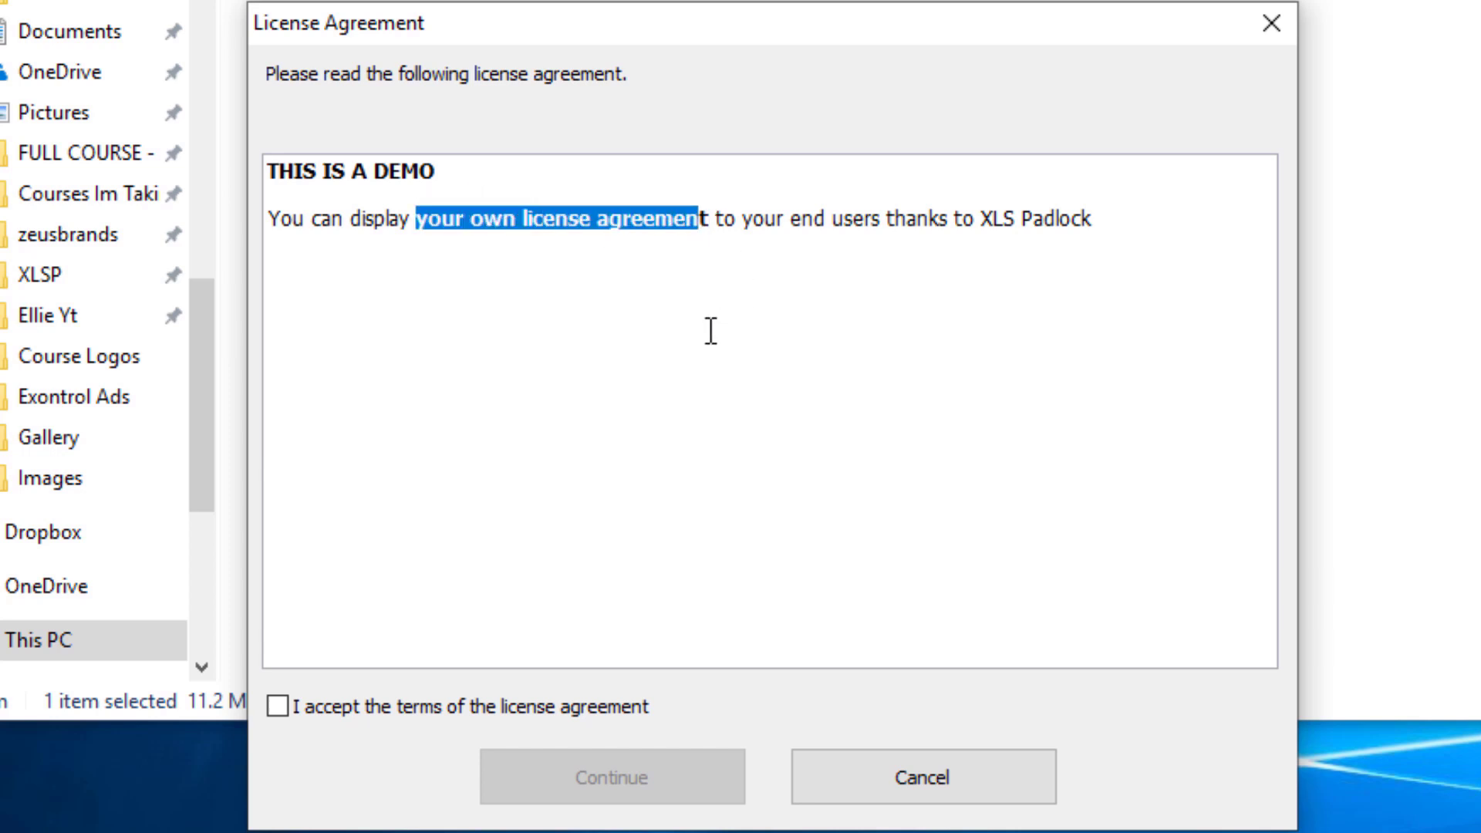
{"action": "left_click", "coordinate": [1186, 363]}
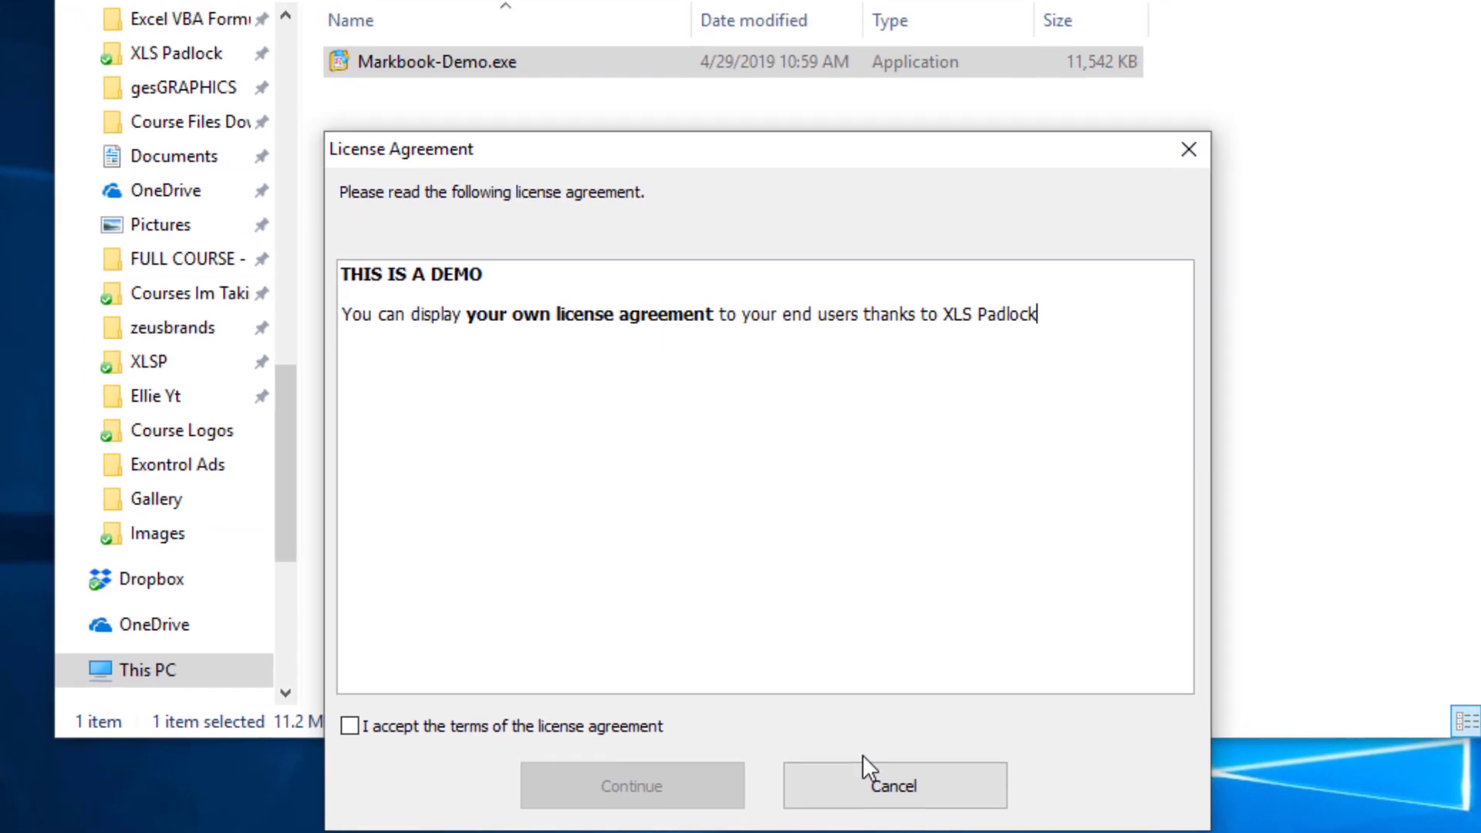
{"action": "left_click", "coordinate": [902, 778]}
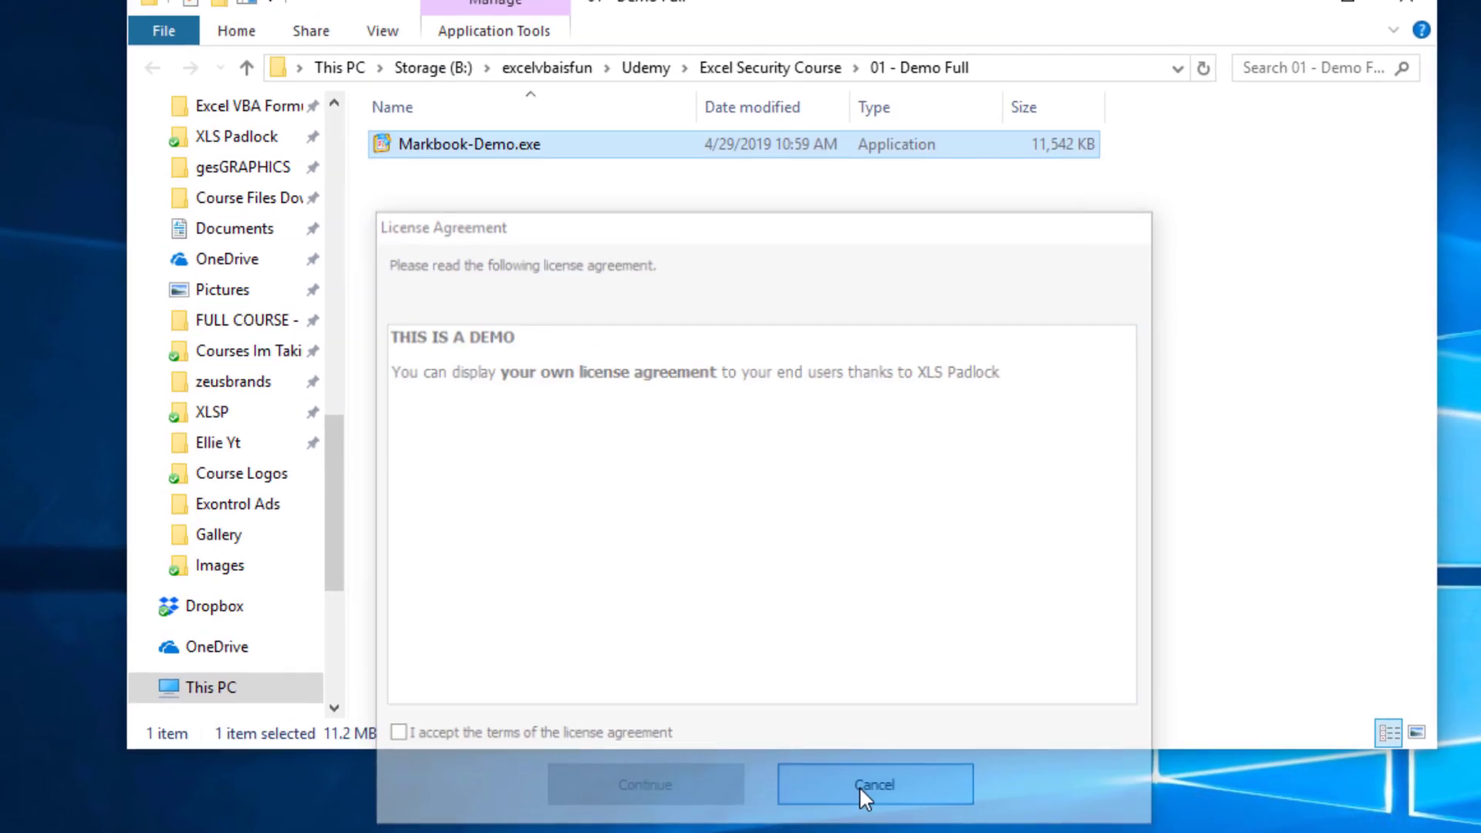
Relaunch Markbook-Demo.exe and tick 'I accept the terms' in the license agreement.
{"action": "left_click", "coordinate": [660, 448]}
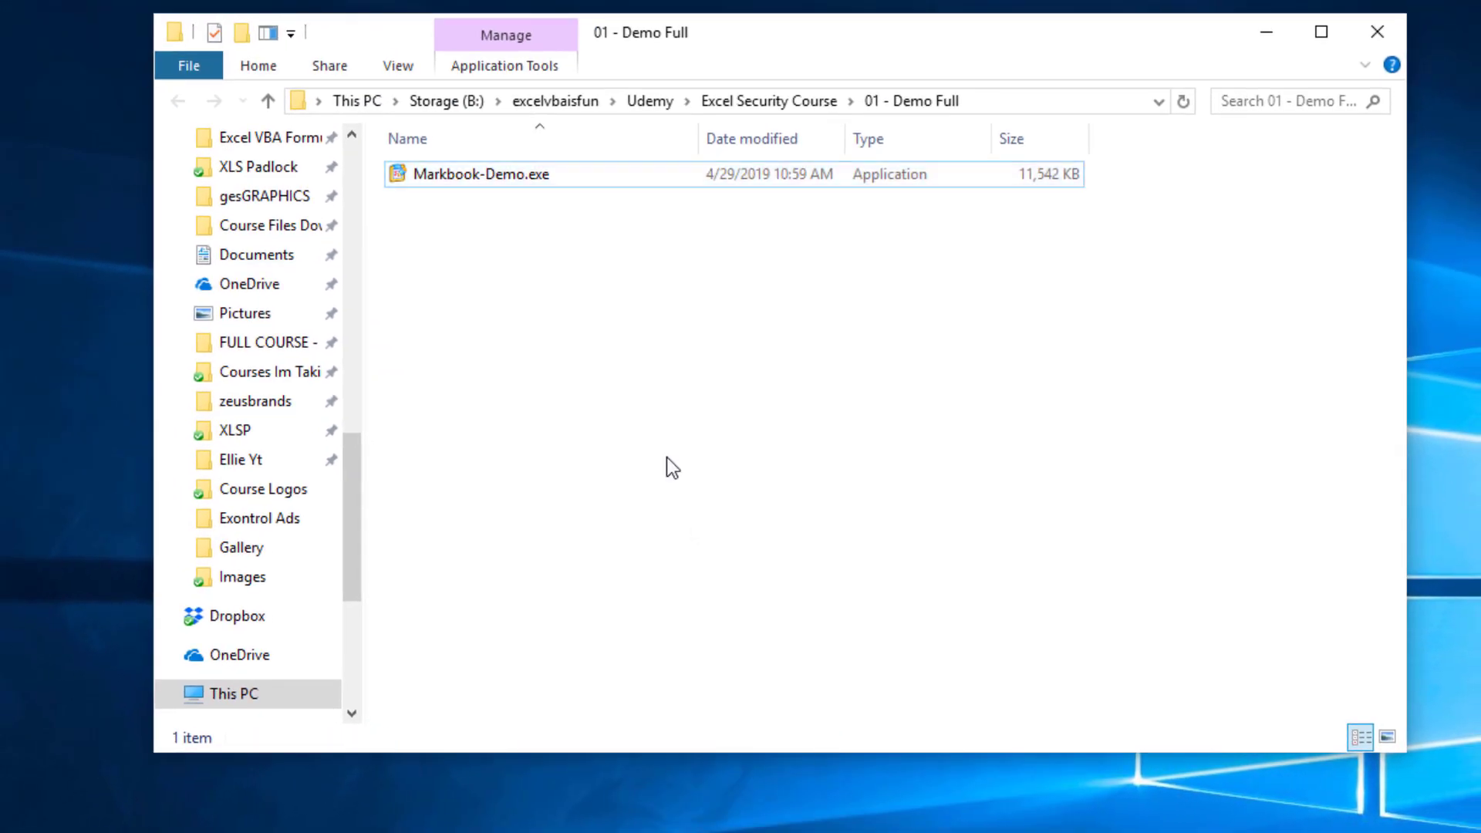
{"action": "double_click", "coordinate": [494, 171]}
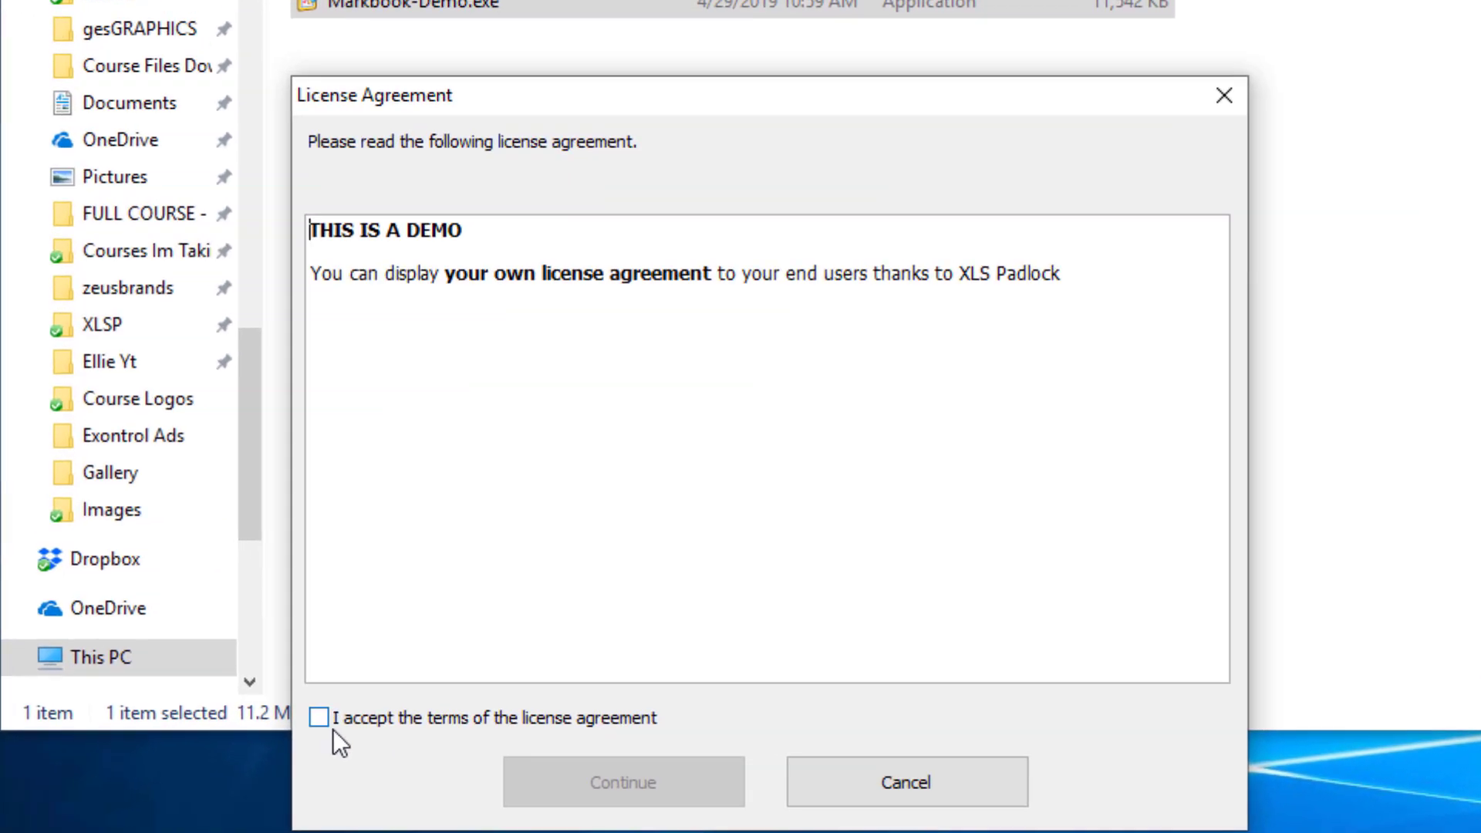
{"action": "left_click", "coordinate": [414, 735]}
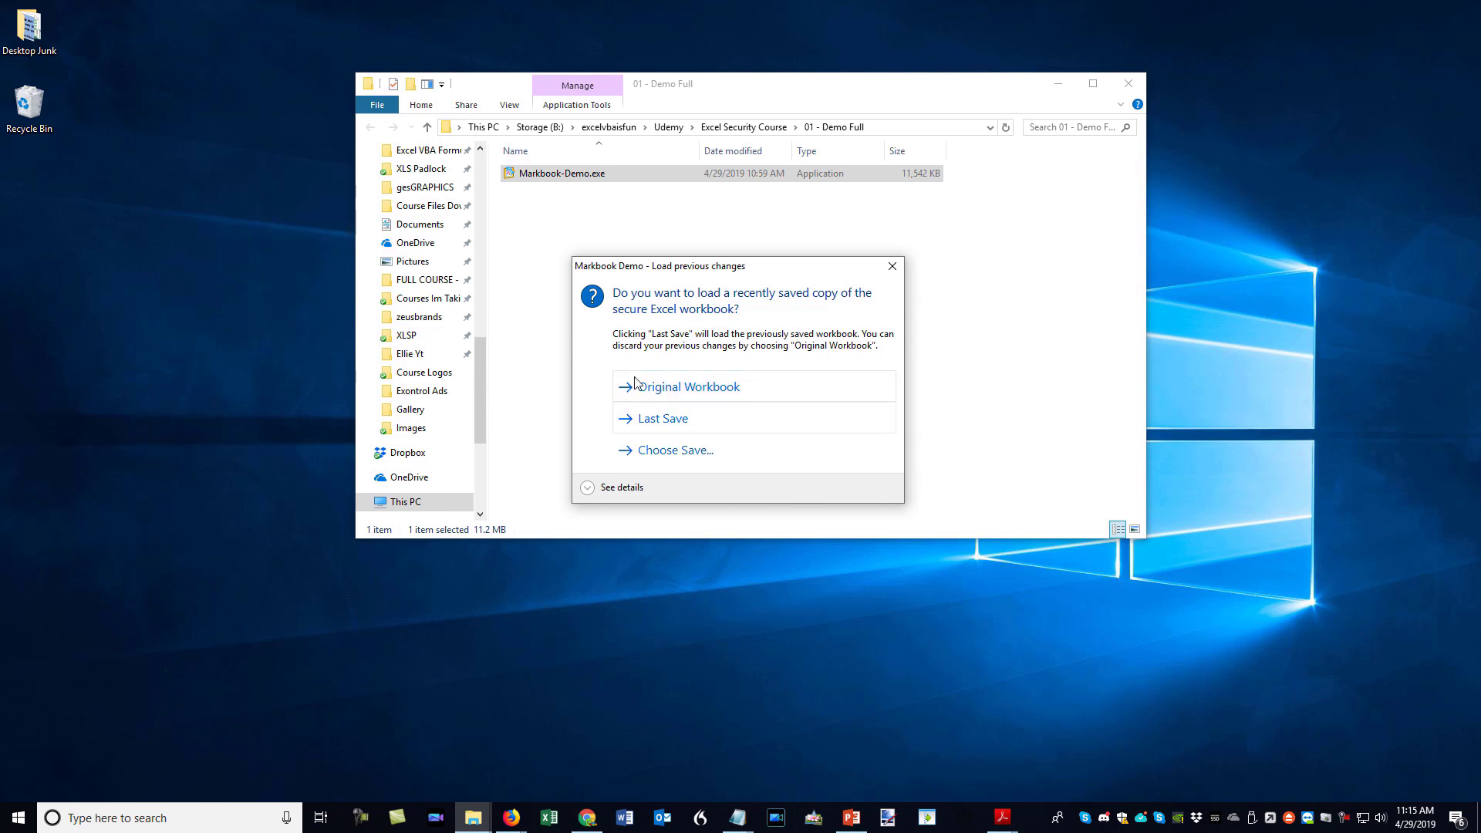
Load the Original Workbook and select cells K27:L27, I26, the cloud callout and L26.
{"action": "left_click", "coordinate": [674, 389]}
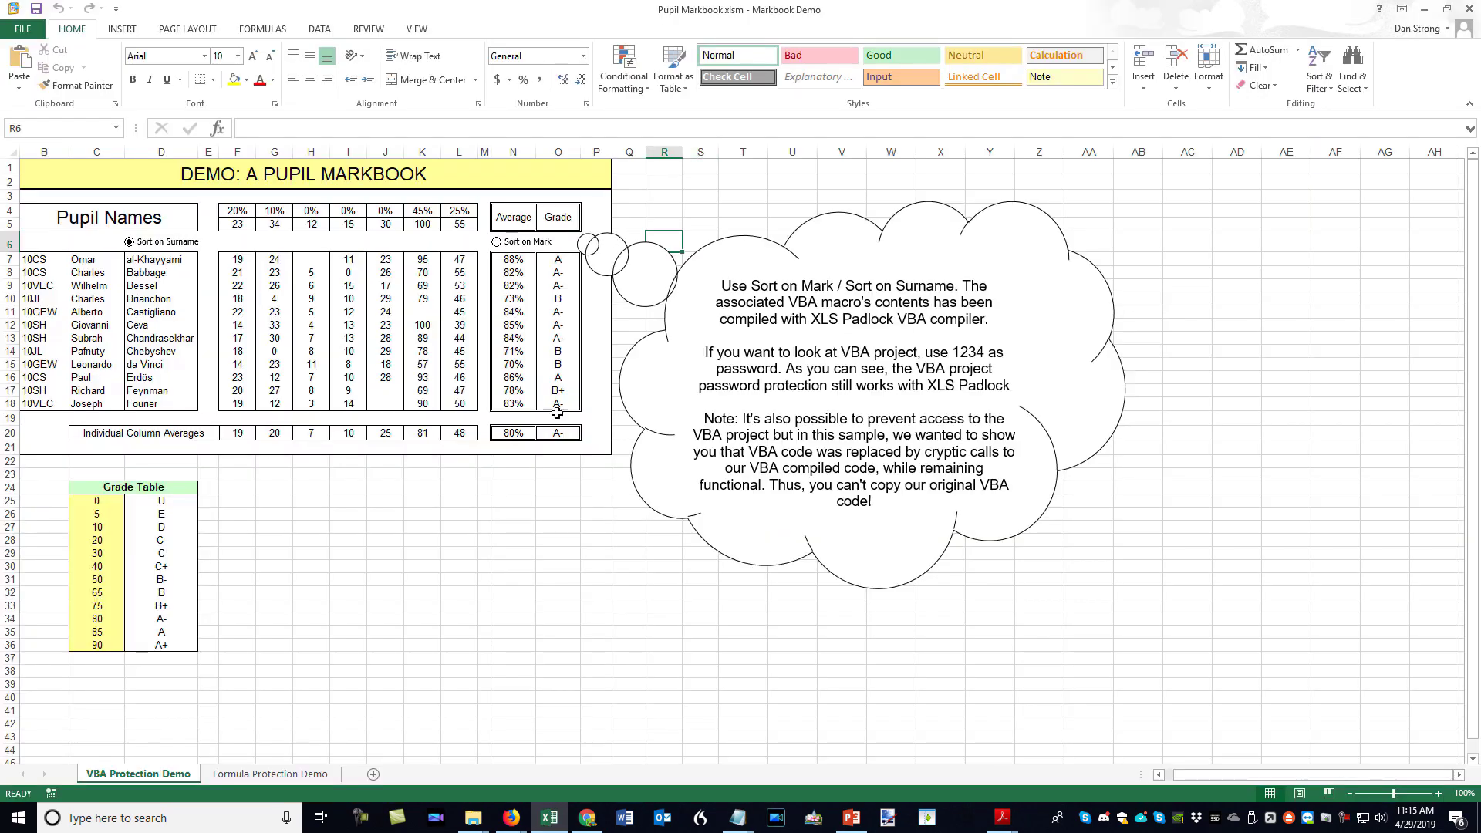
{"action": "left_click_drag", "start_coordinate": [467, 527], "coordinate": [445, 530]}
{"action": "left_click", "coordinate": [341, 521]}
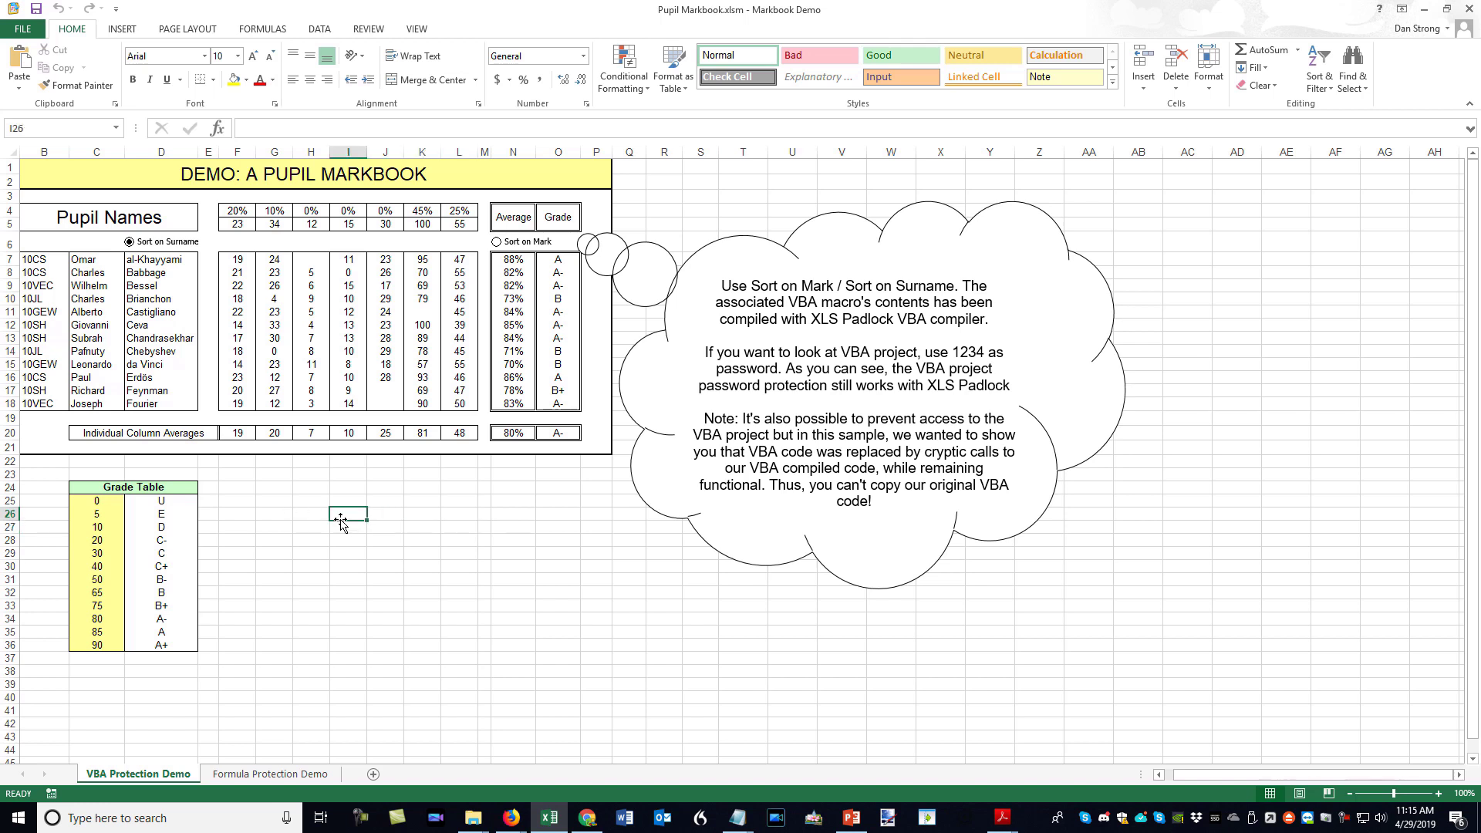
{"action": "left_click", "coordinate": [752, 303]}
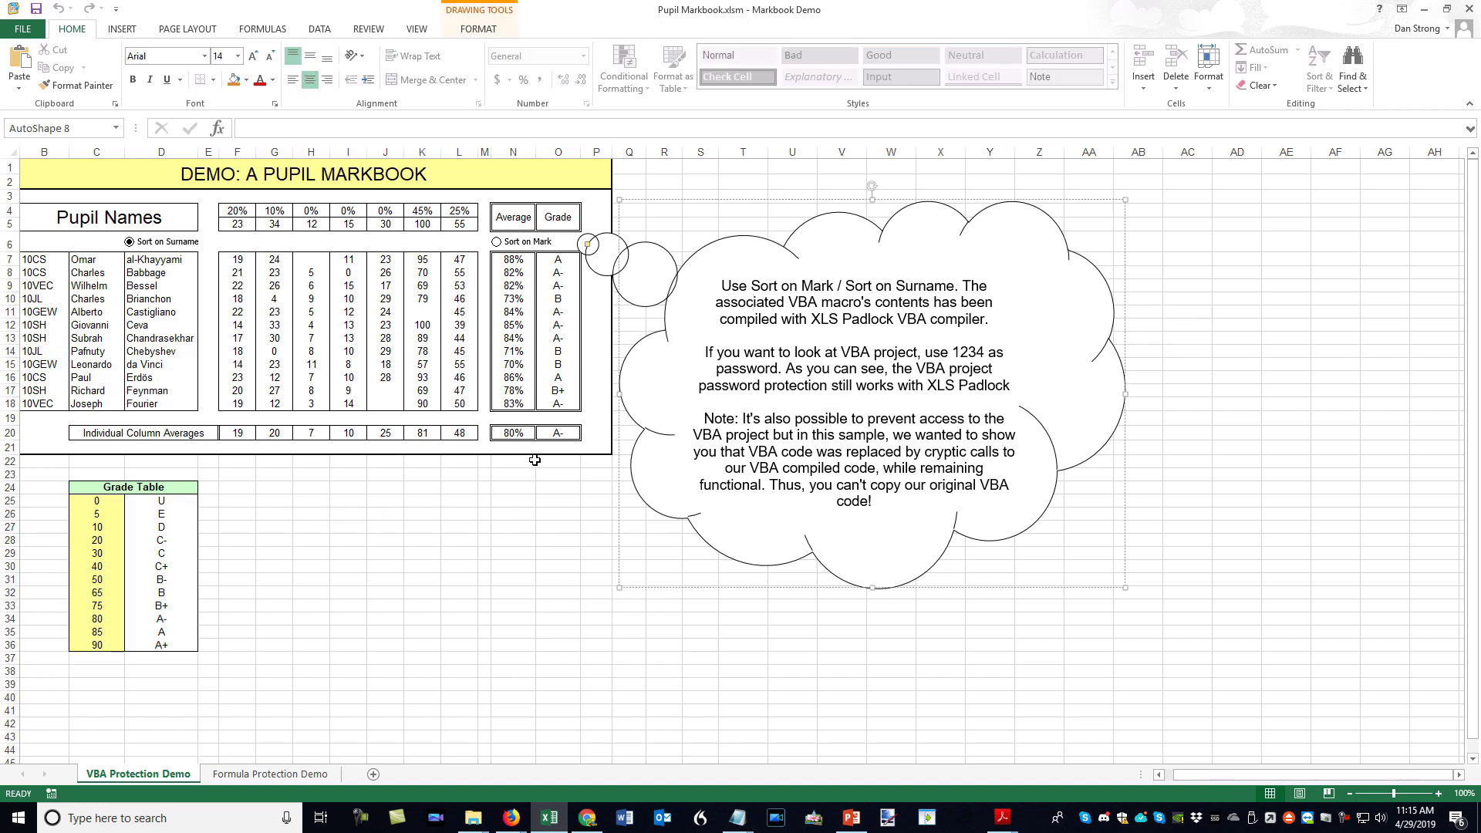
{"action": "left_click", "coordinate": [463, 512]}
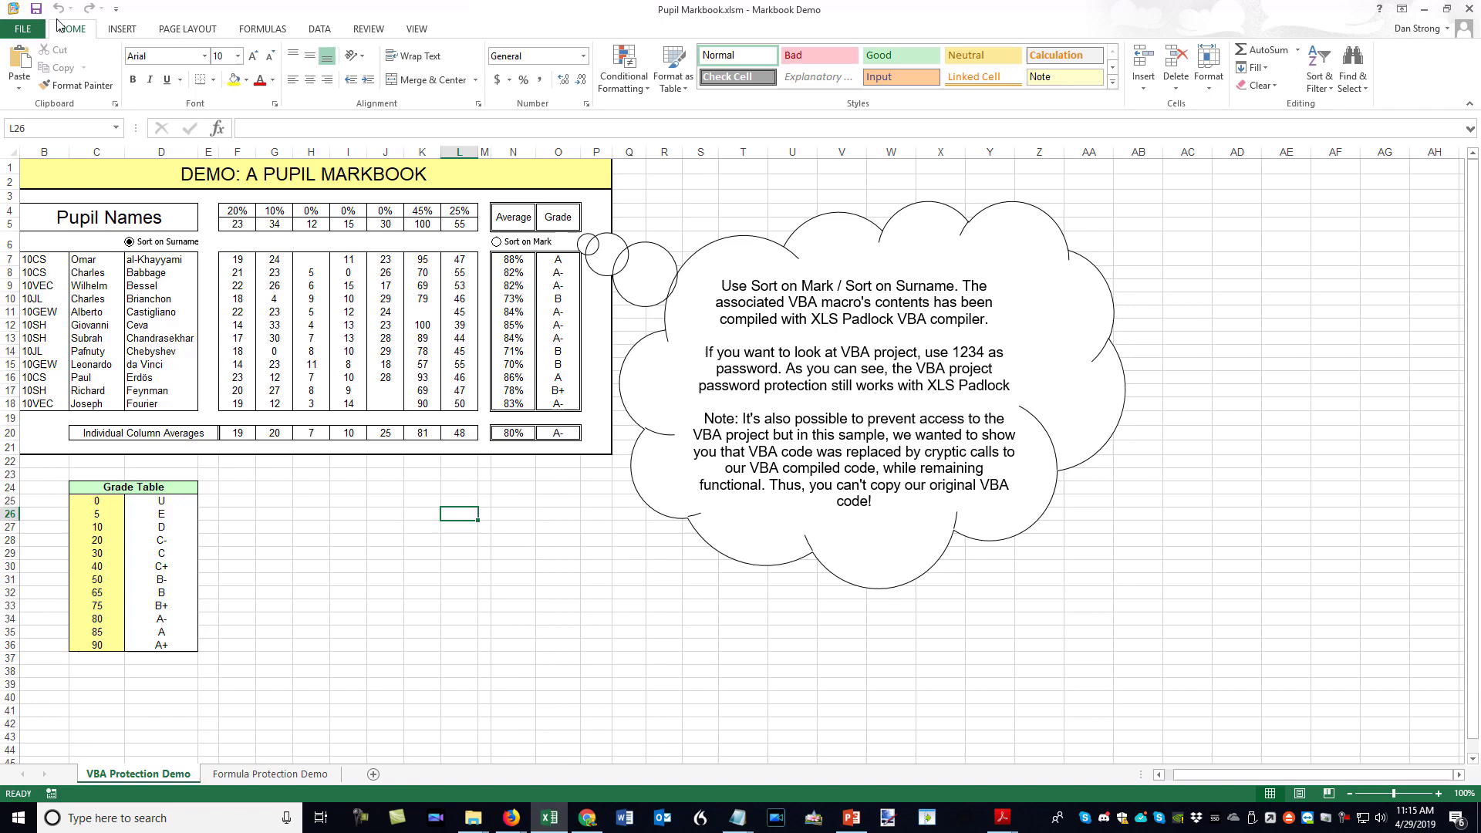
Browse the Insert through View ribbon tabs, then show the markbook's Print preview.
{"action": "left_click", "coordinate": [122, 29]}
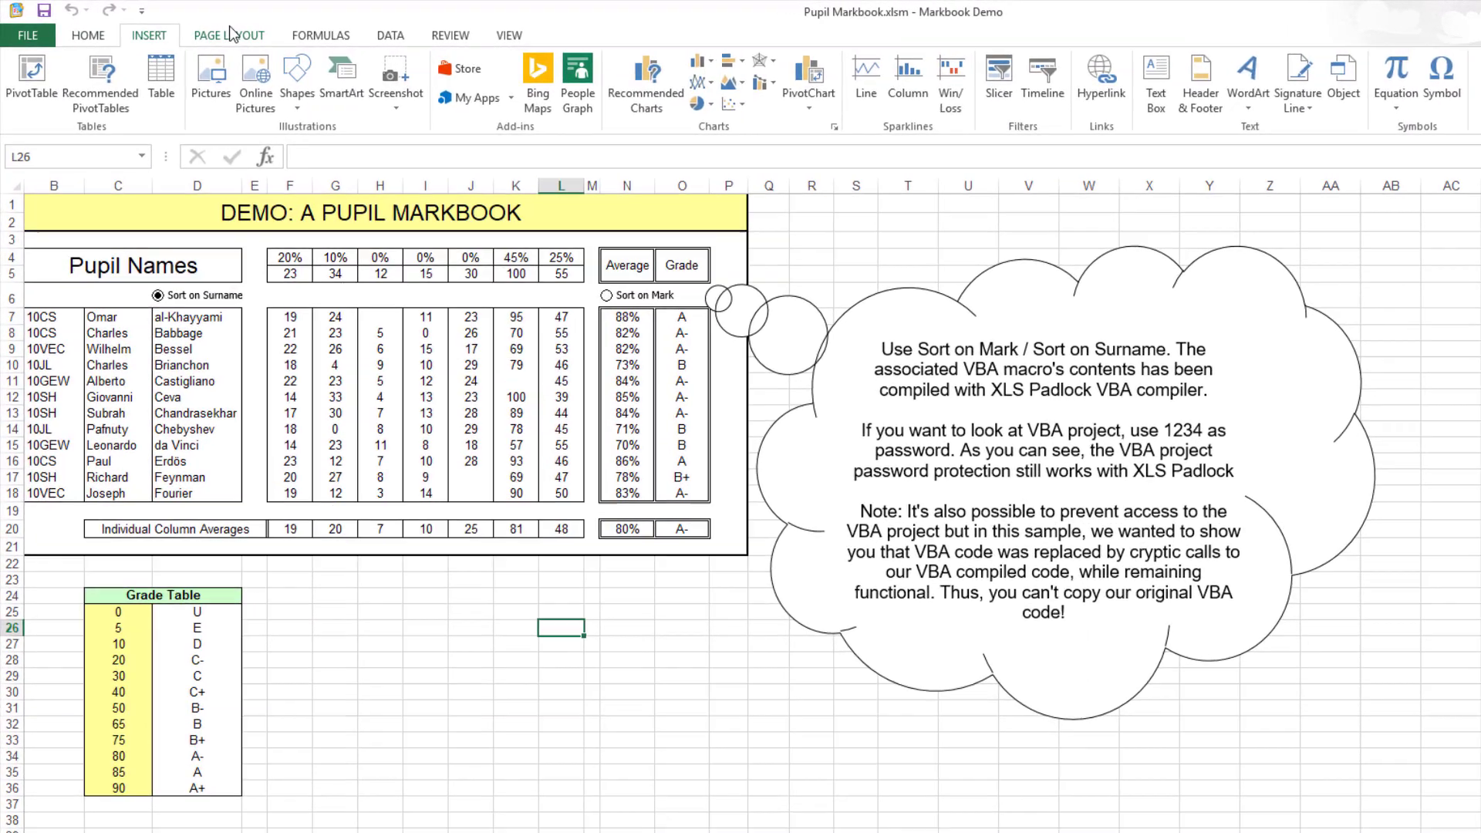
{"action": "left_click", "coordinate": [229, 35]}
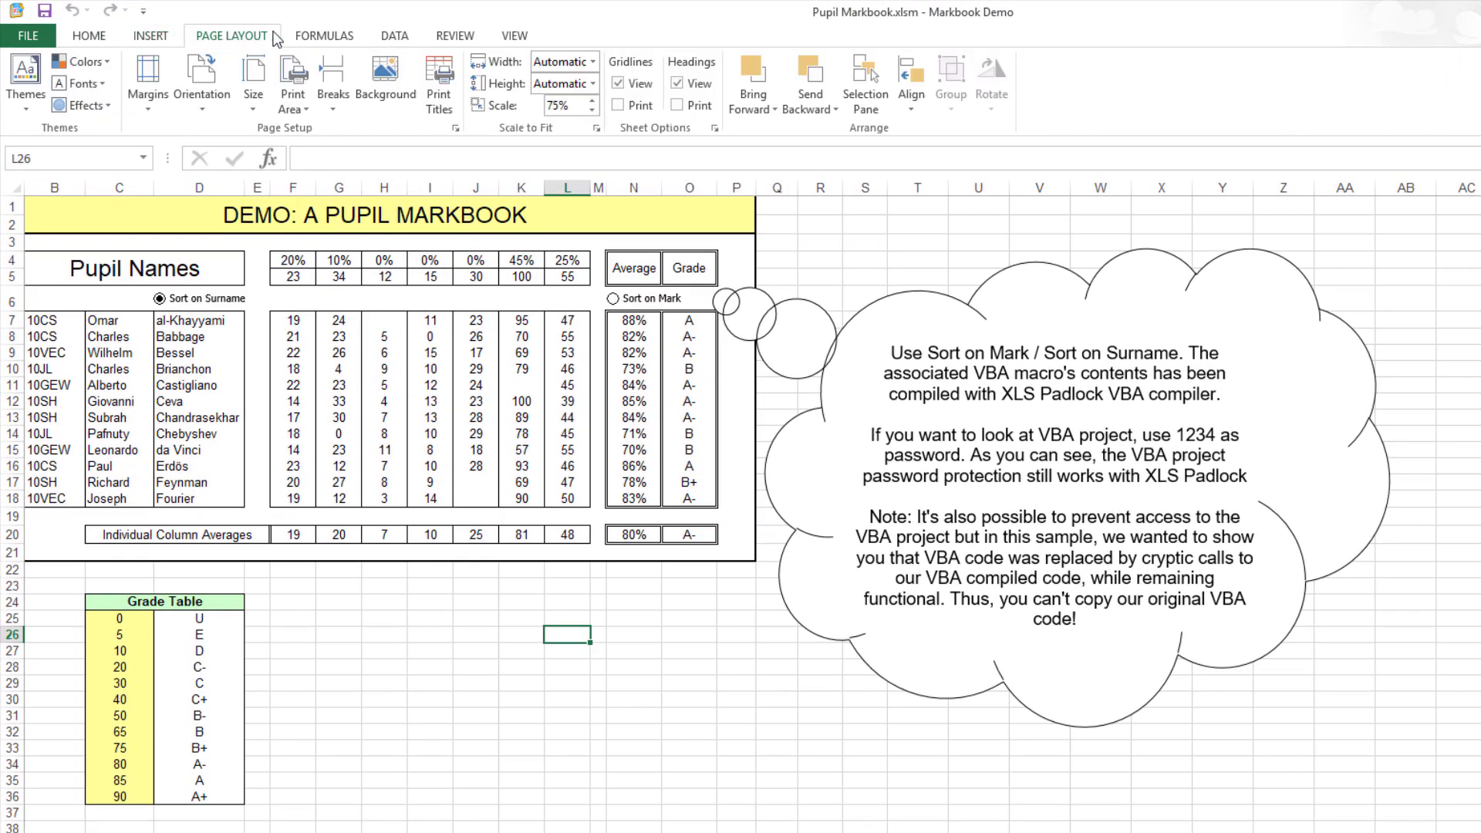
{"action": "left_click", "coordinate": [320, 35]}
{"action": "left_click", "coordinate": [390, 36]}
{"action": "left_click", "coordinate": [461, 36]}
{"action": "left_click", "coordinate": [512, 36]}
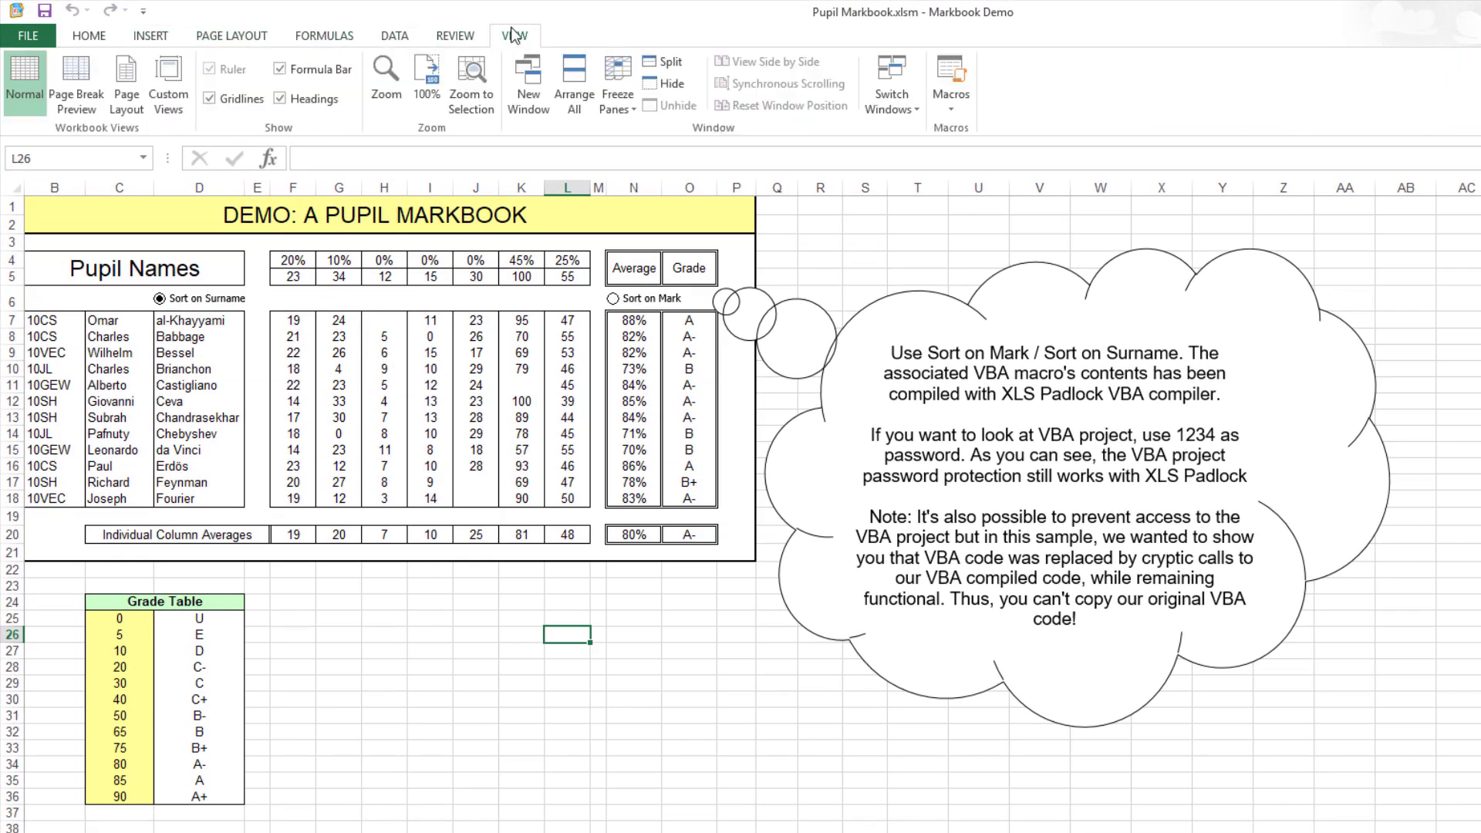
{"action": "left_click", "coordinate": [91, 37]}
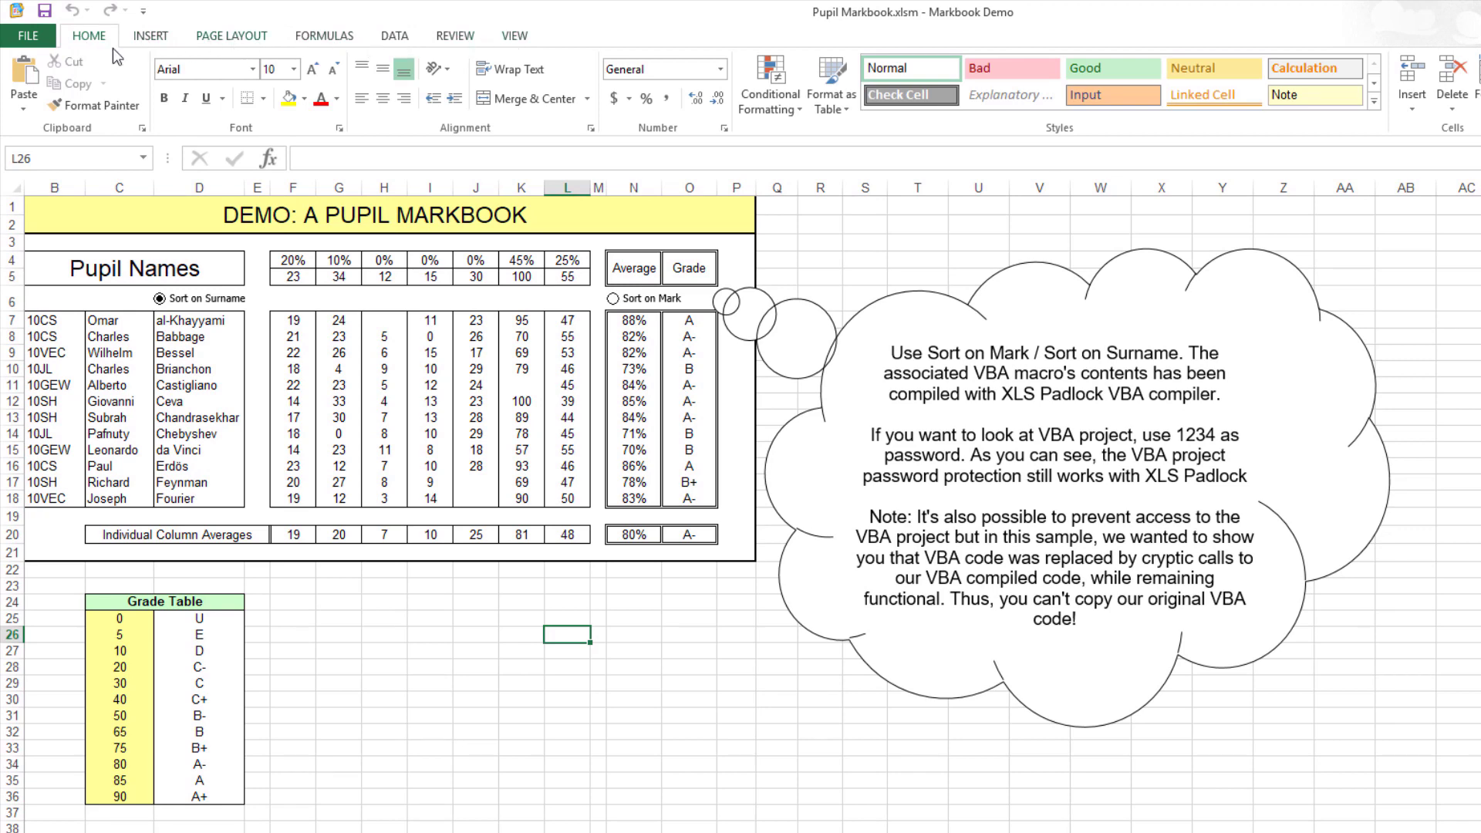
{"action": "left_click", "coordinate": [29, 36]}
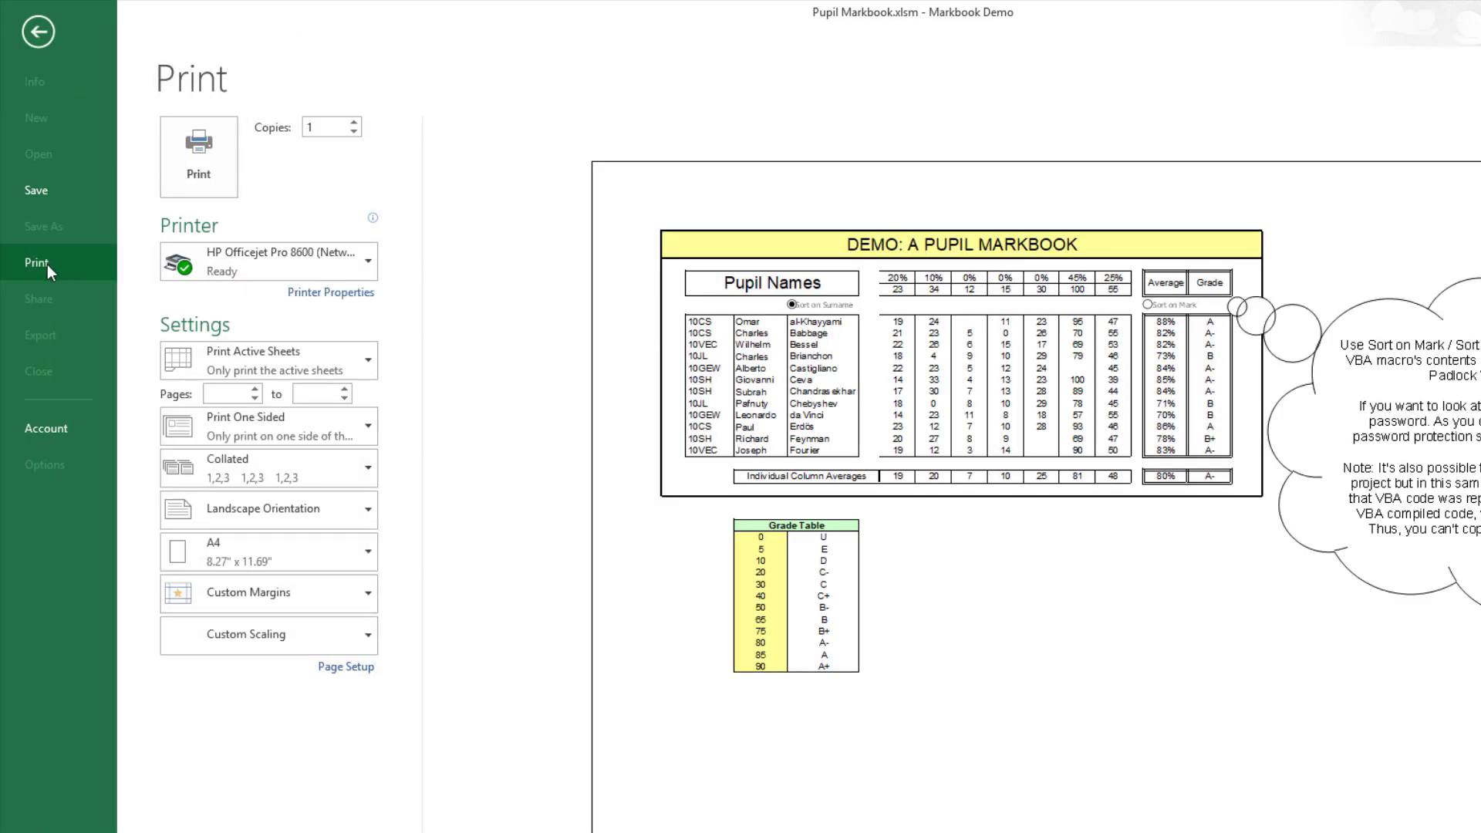
{"action": "left_click", "coordinate": [38, 32]}
{"action": "left_click", "coordinate": [29, 36]}
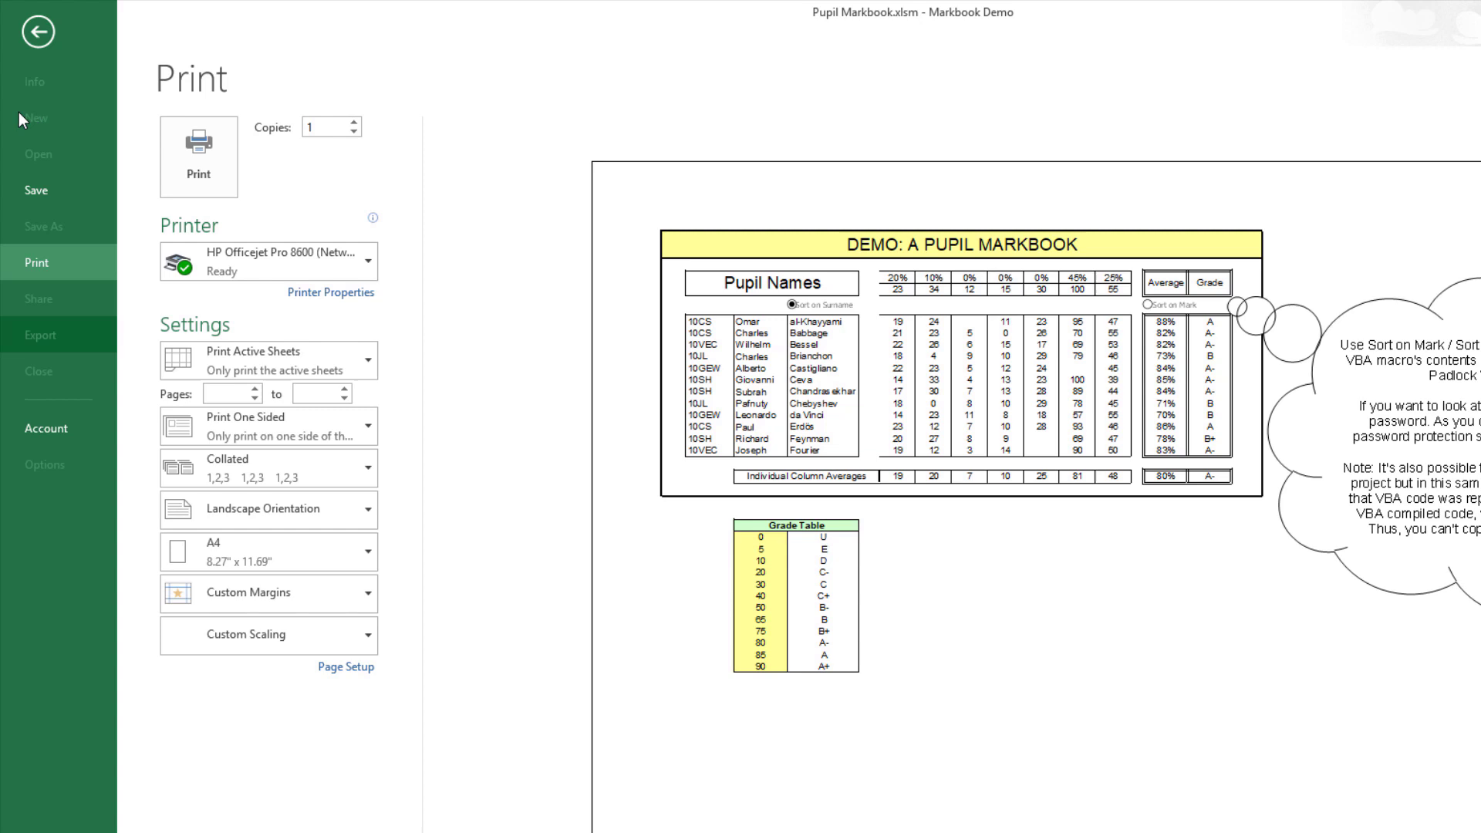
{"action": "left_click", "coordinate": [31, 39]}
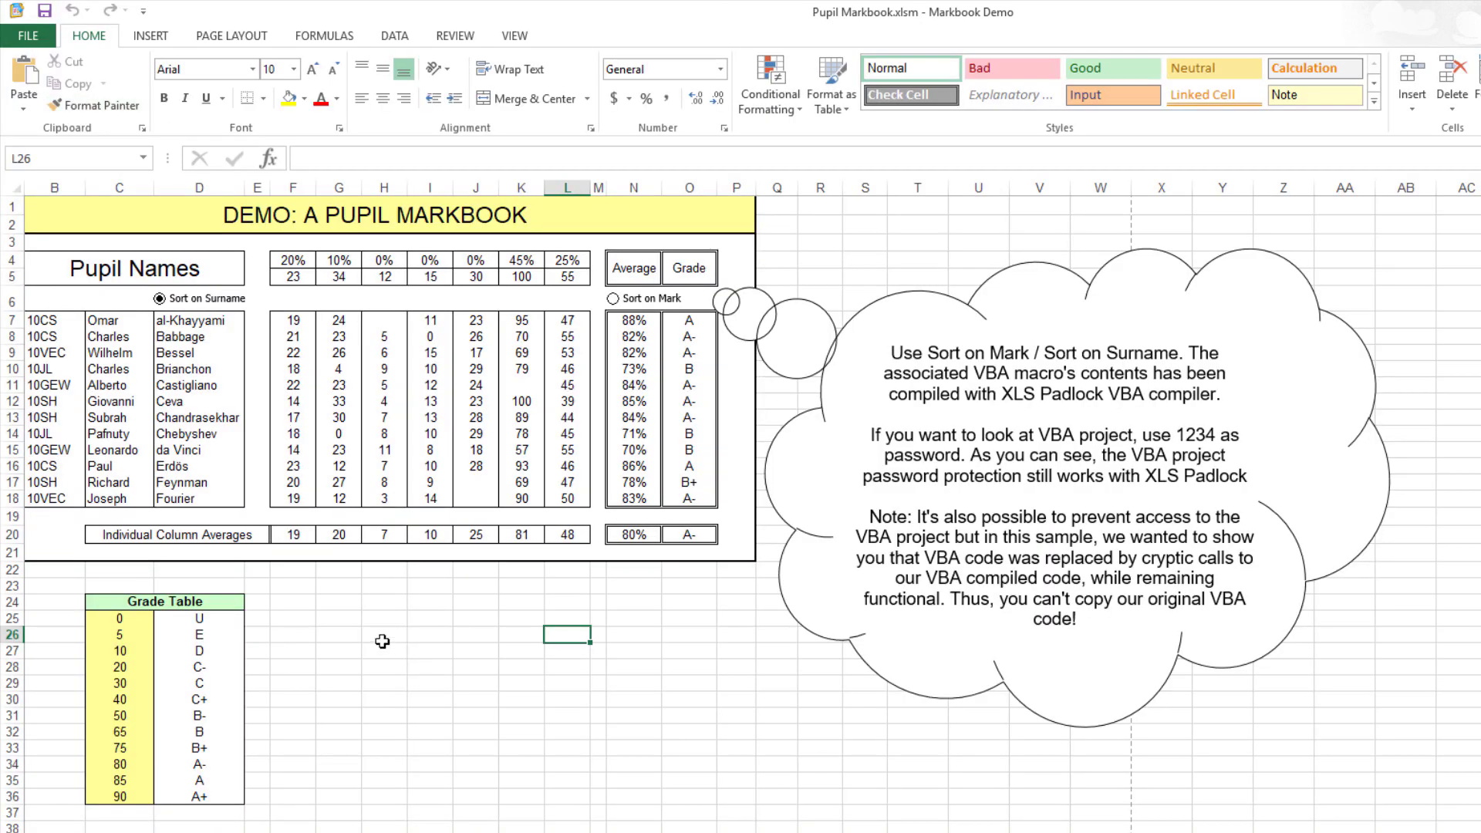
{"action": "left_click", "coordinate": [201, 648]}
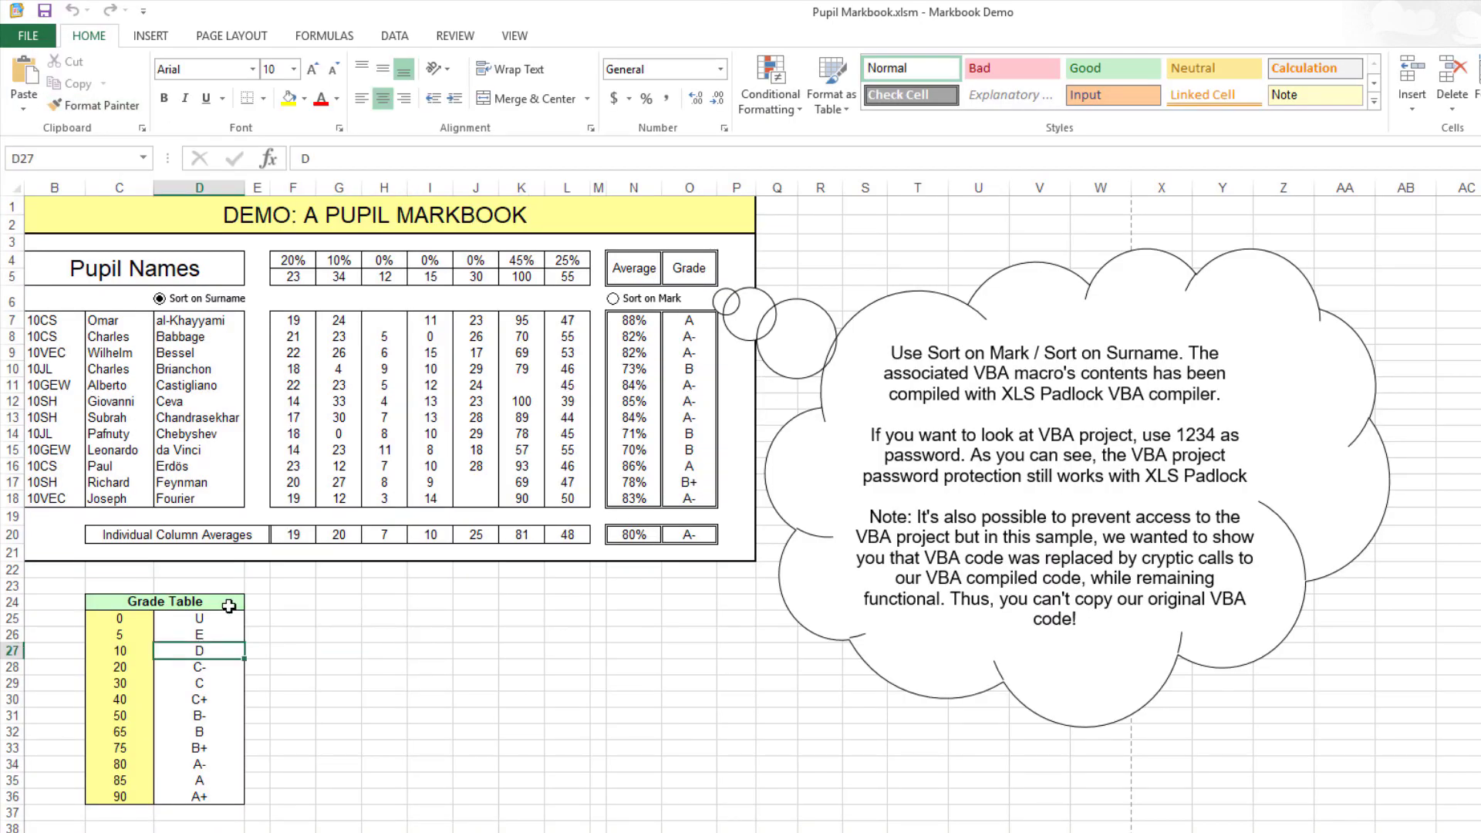
{"action": "left_click", "coordinate": [319, 478]}
{"action": "left_click", "coordinate": [410, 381]}
{"action": "left_click", "coordinate": [692, 381]}
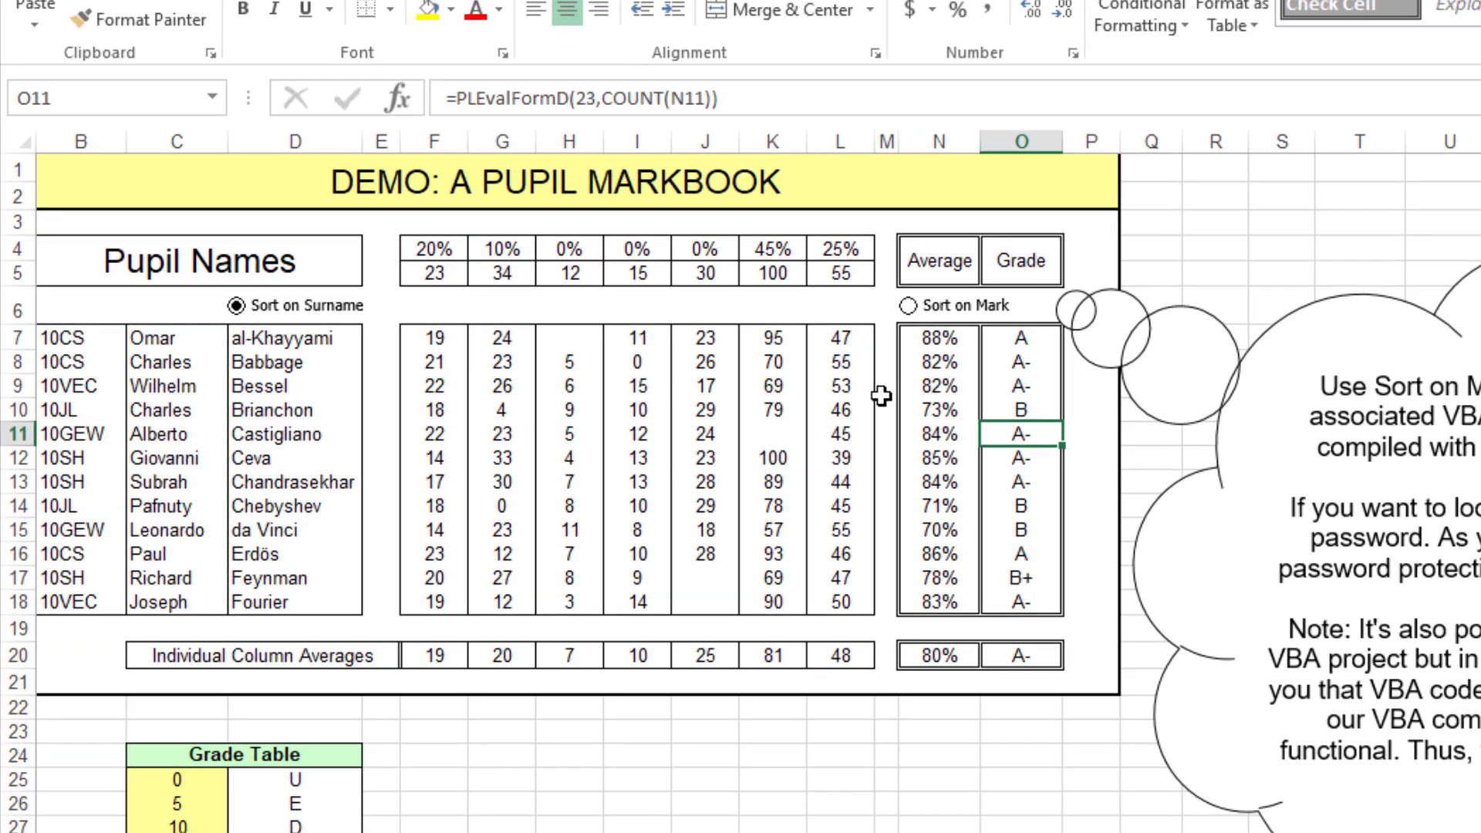
{"action": "left_click", "coordinate": [567, 336]}
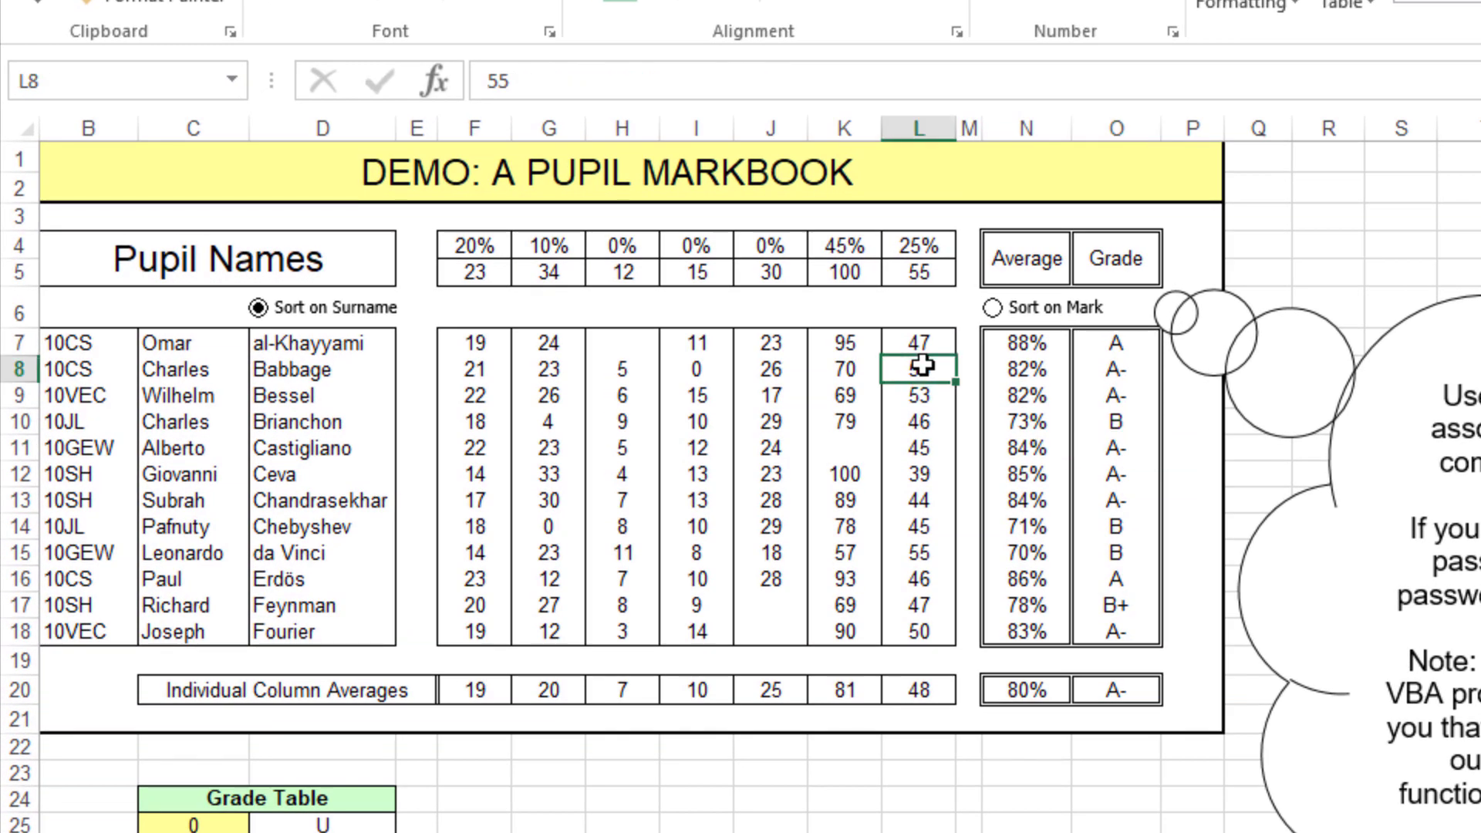
{"action": "left_click", "coordinate": [1015, 339]}
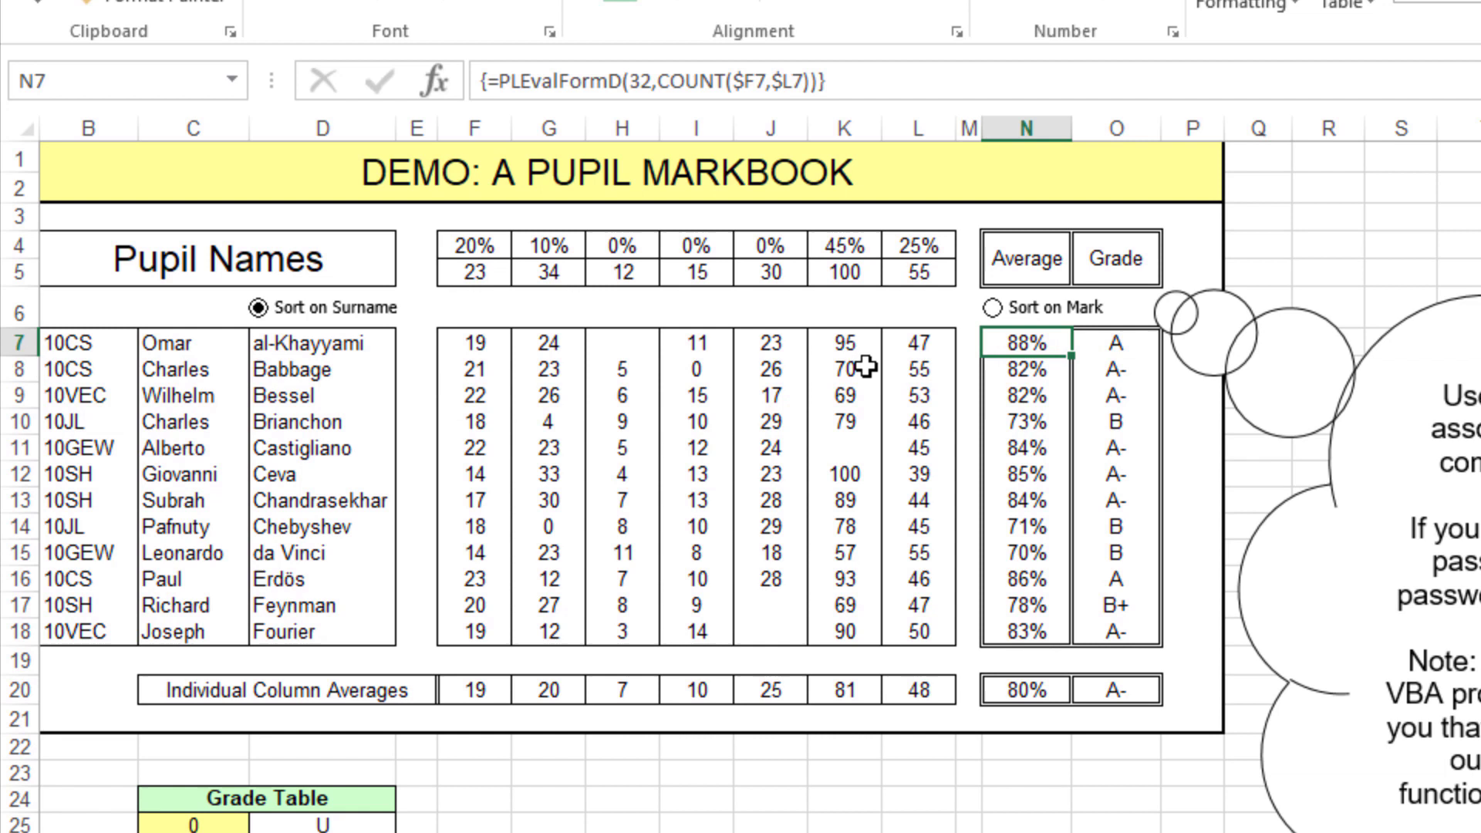
{"action": "left_click", "coordinate": [927, 347]}
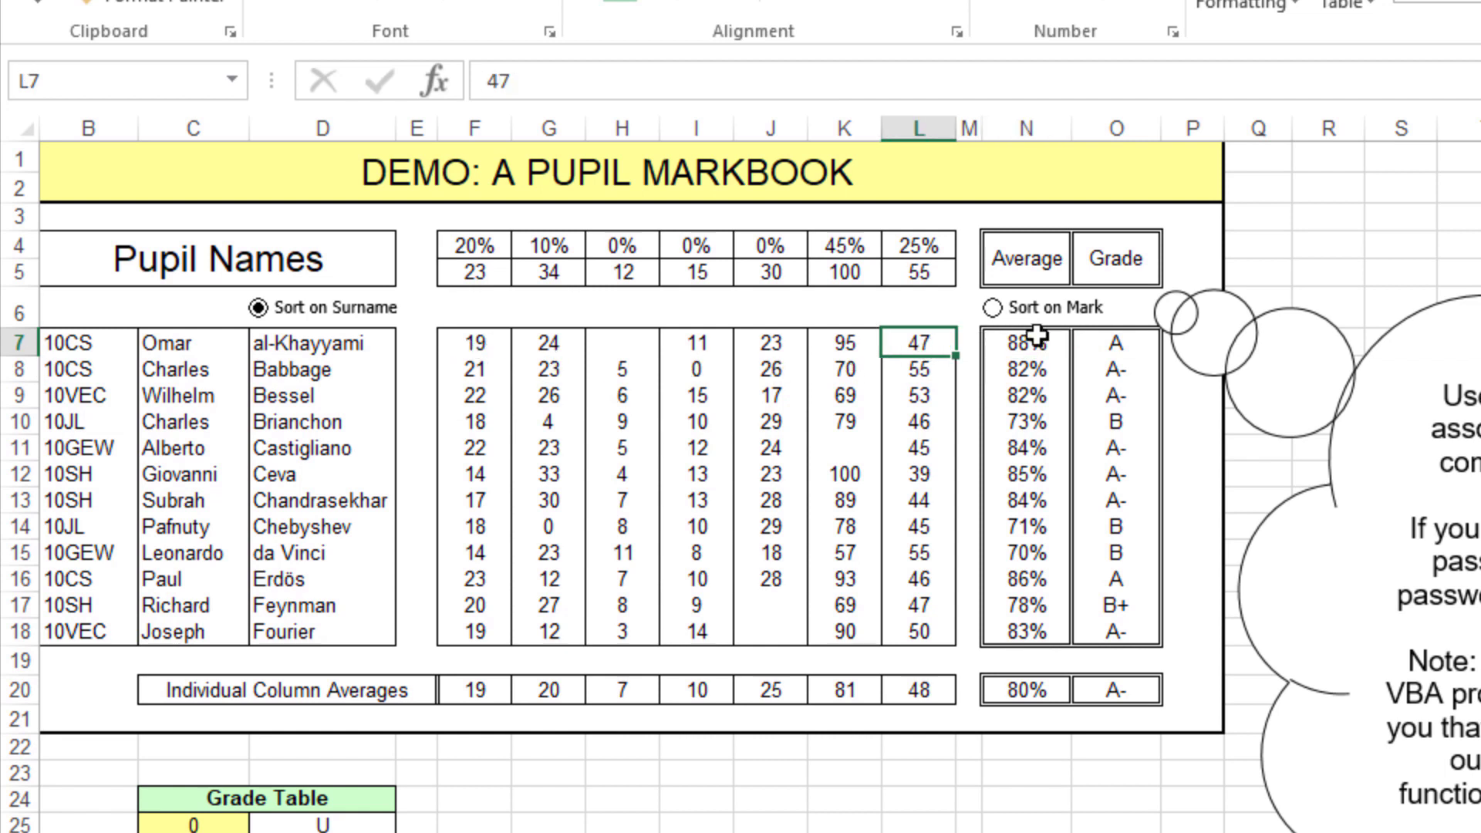
{"action": "left_click", "coordinate": [1012, 340]}
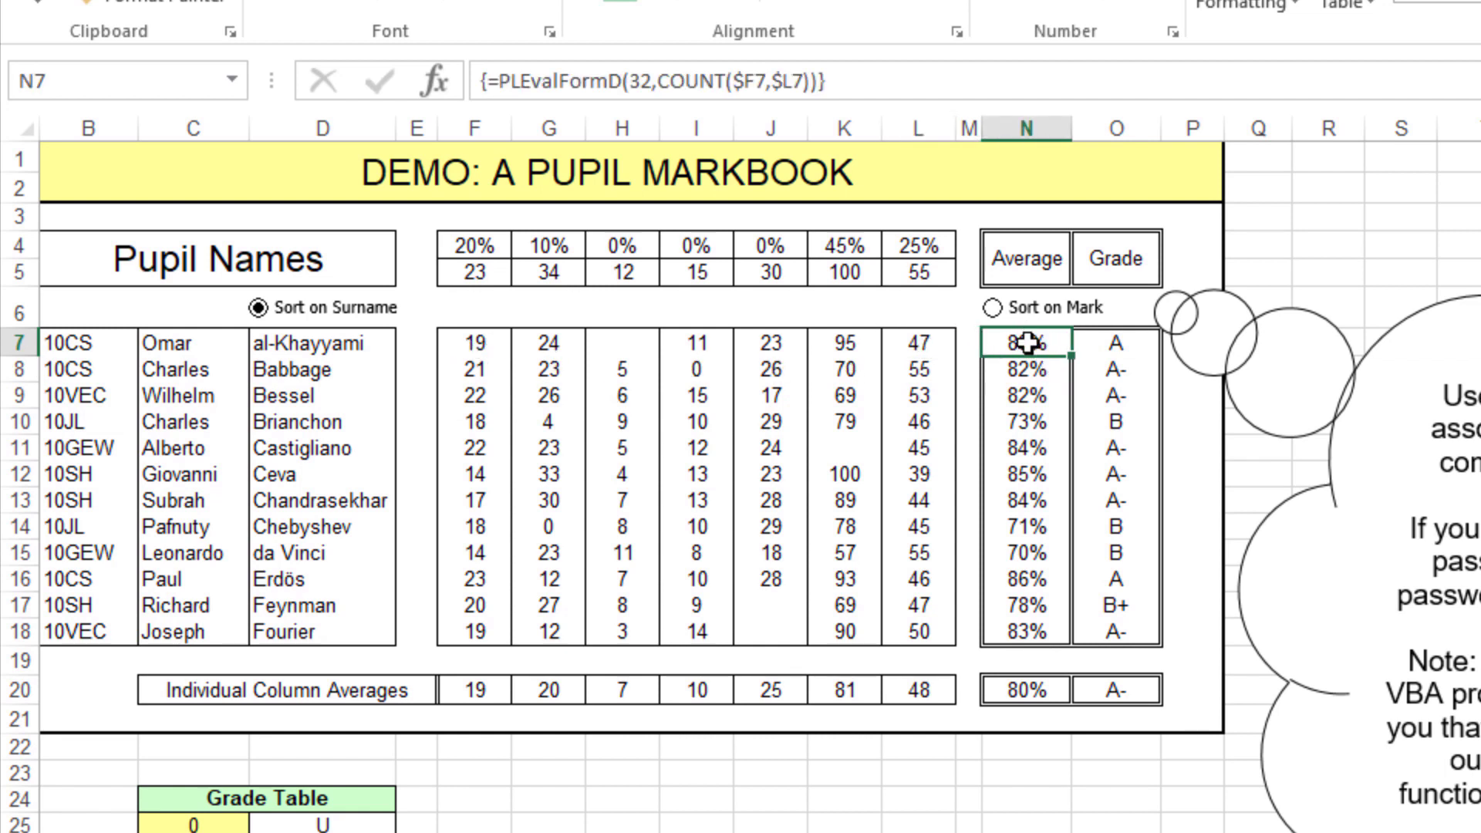
{"action": "left_click", "coordinate": [1116, 343]}
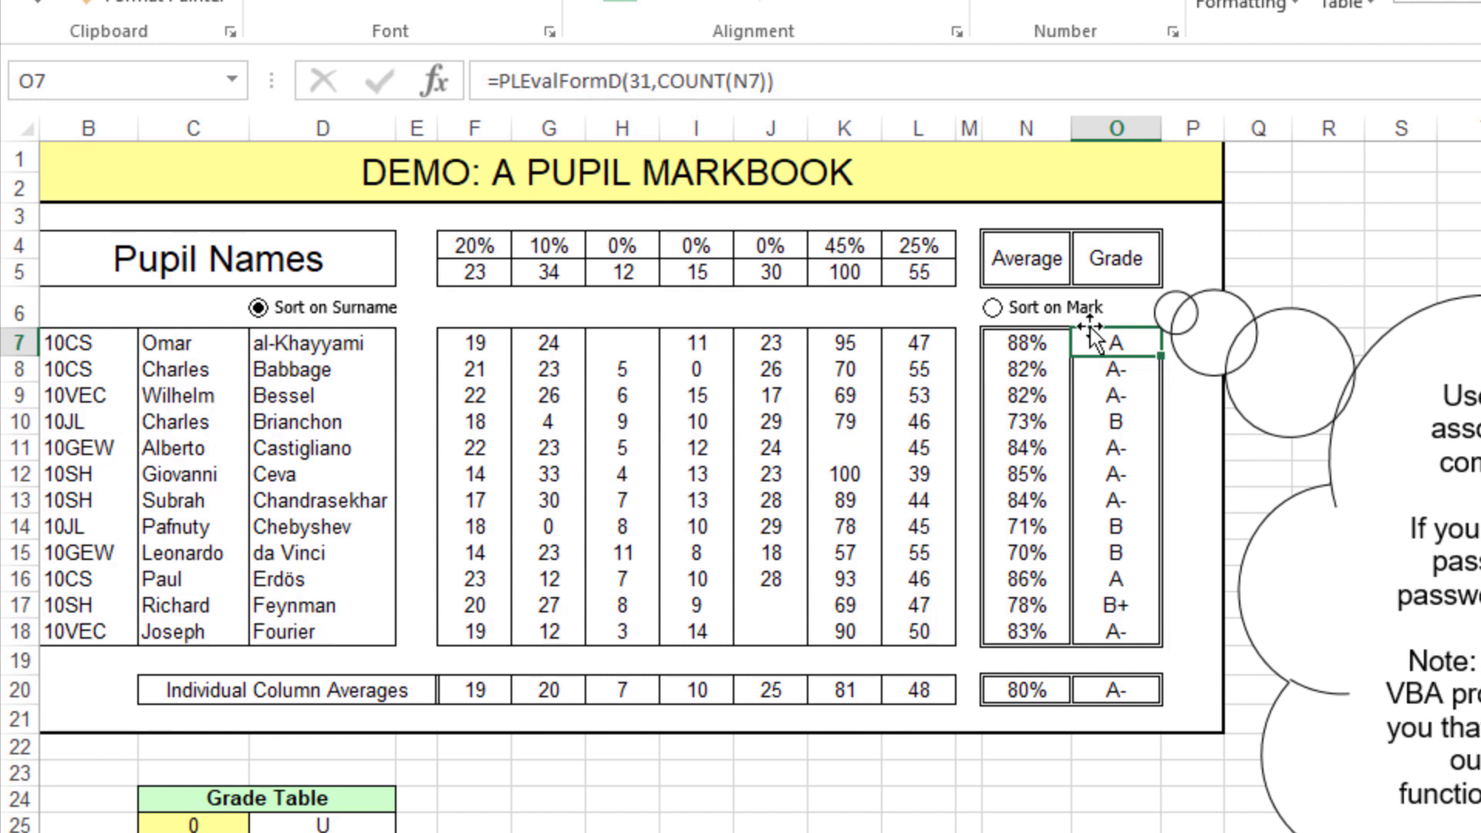
{"action": "left_click", "coordinate": [1113, 369]}
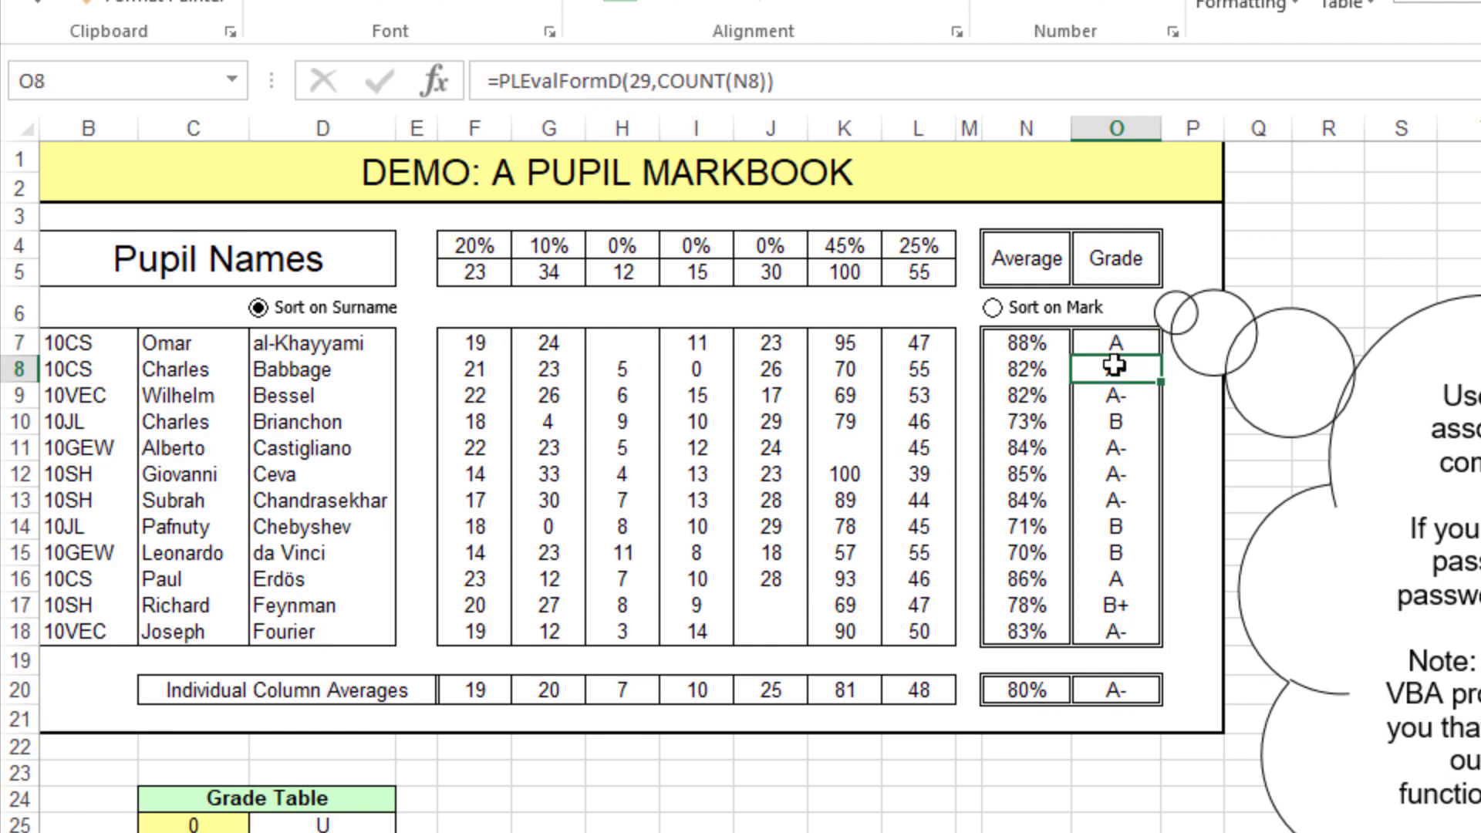
{"action": "left_click", "coordinate": [866, 74]}
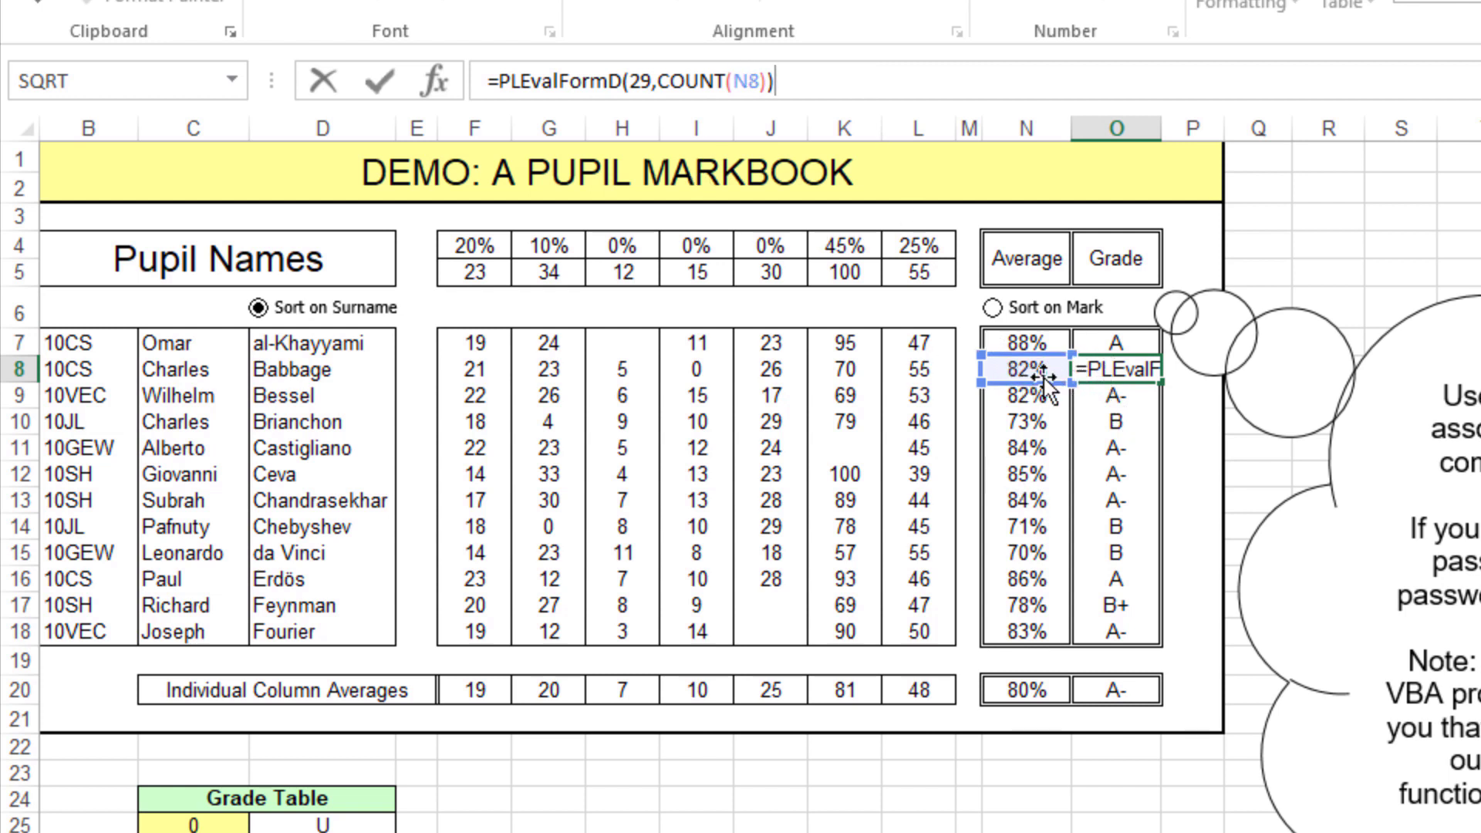
{"action": "key", "text": "Return"}
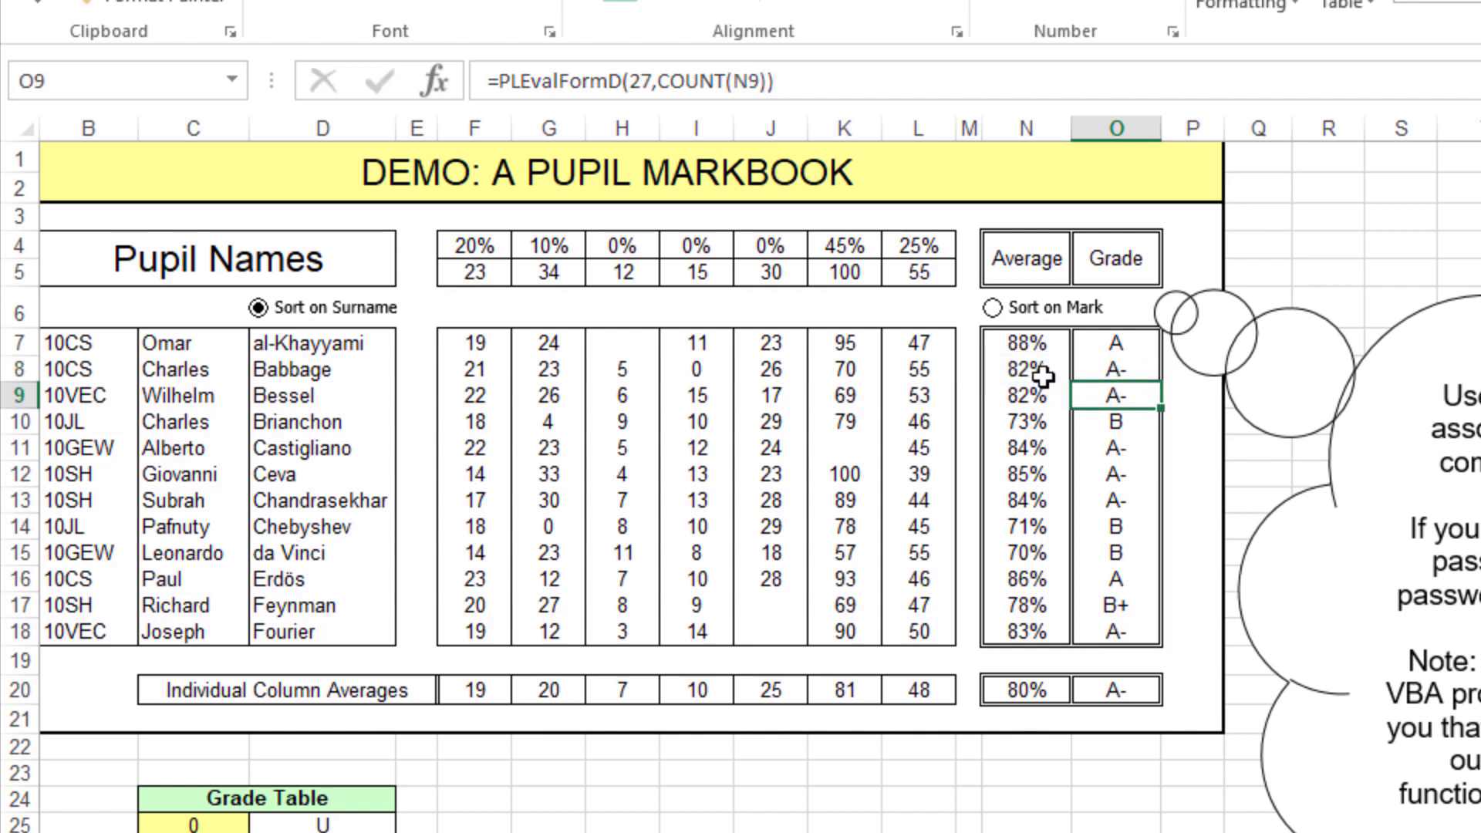
{"action": "left_click", "coordinate": [1087, 372]}
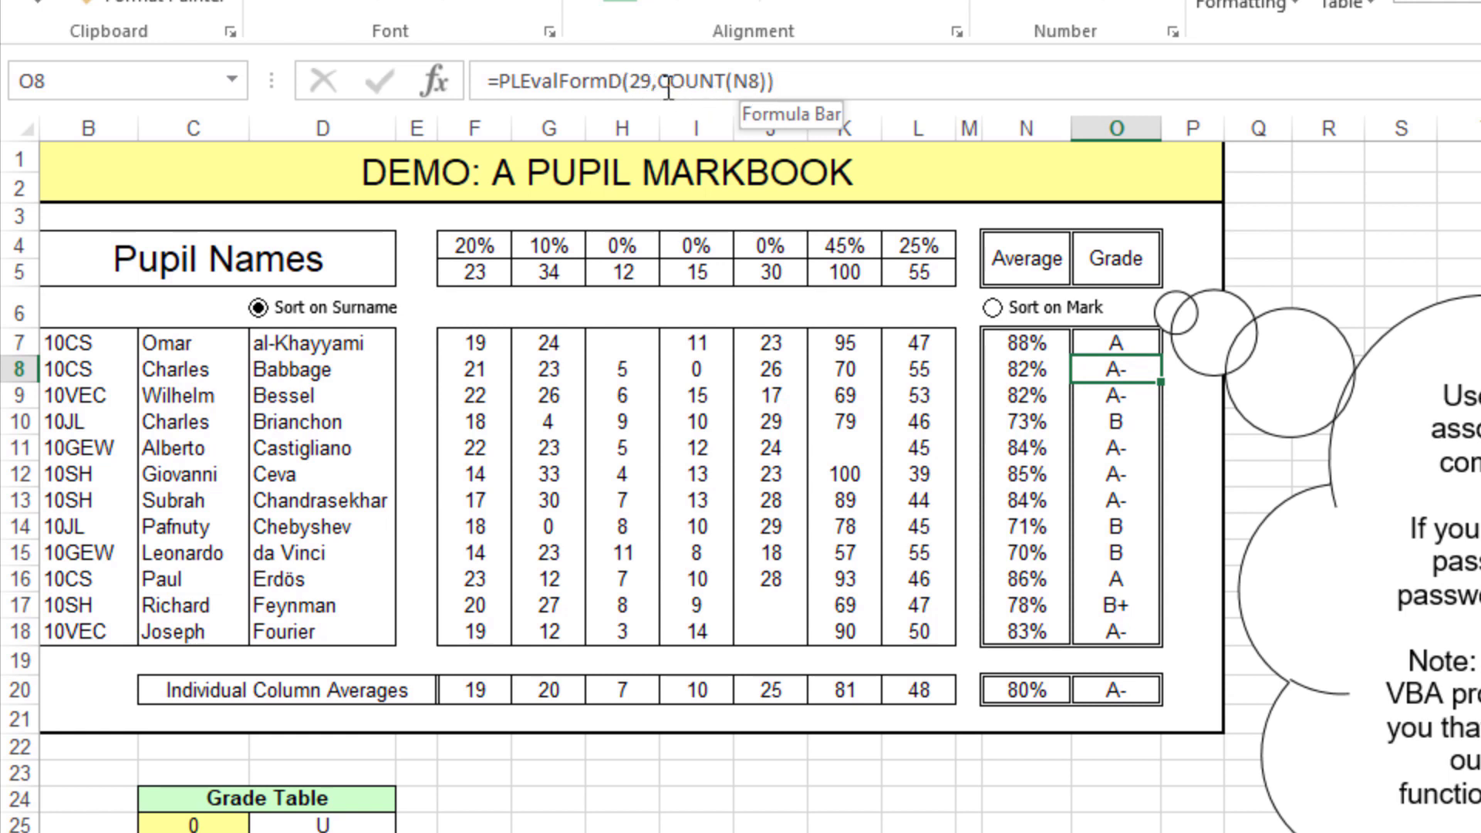
{"action": "left_click", "coordinate": [1128, 337]}
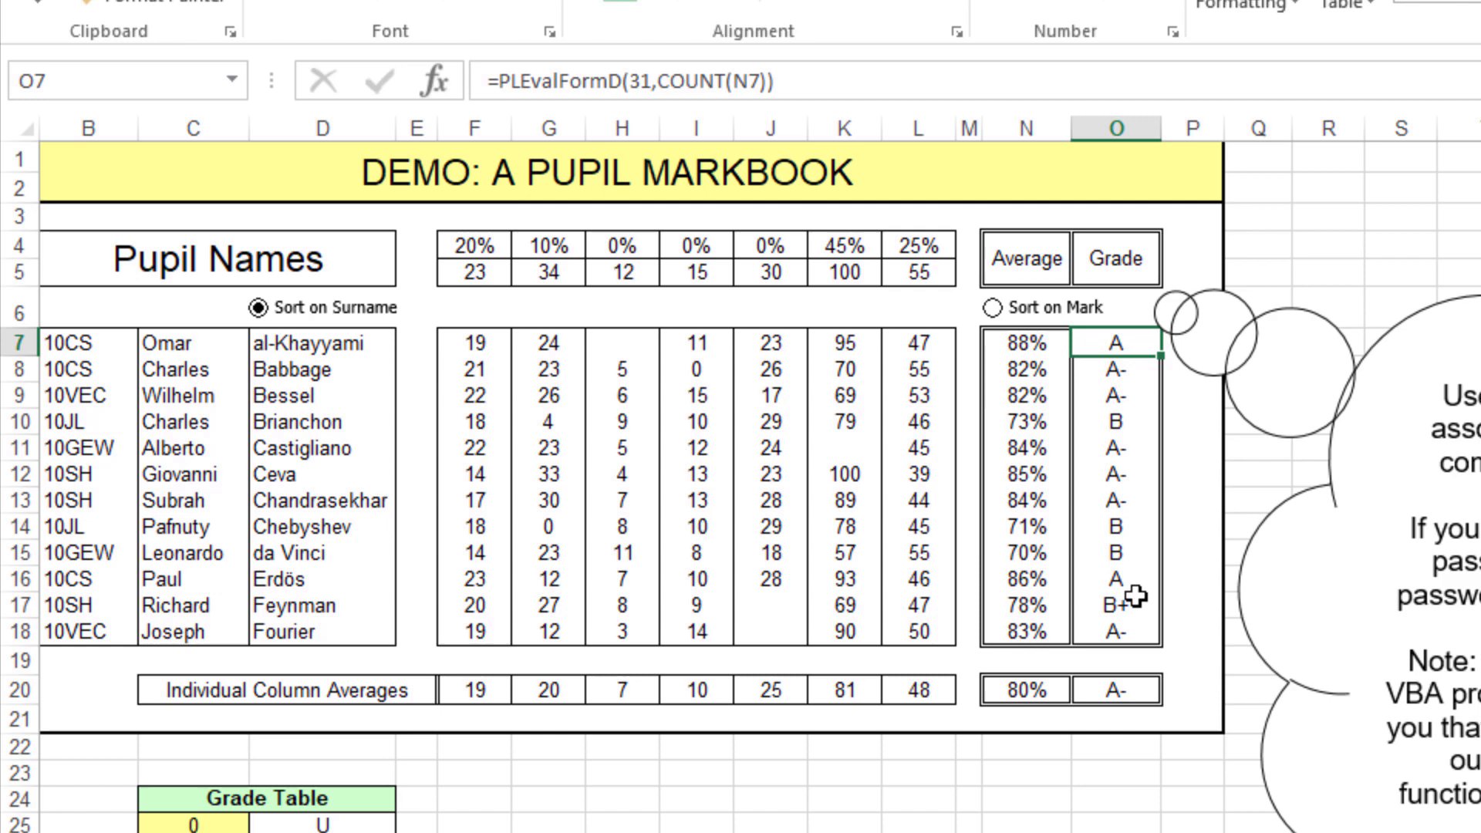
{"action": "left_click", "coordinate": [1120, 372]}
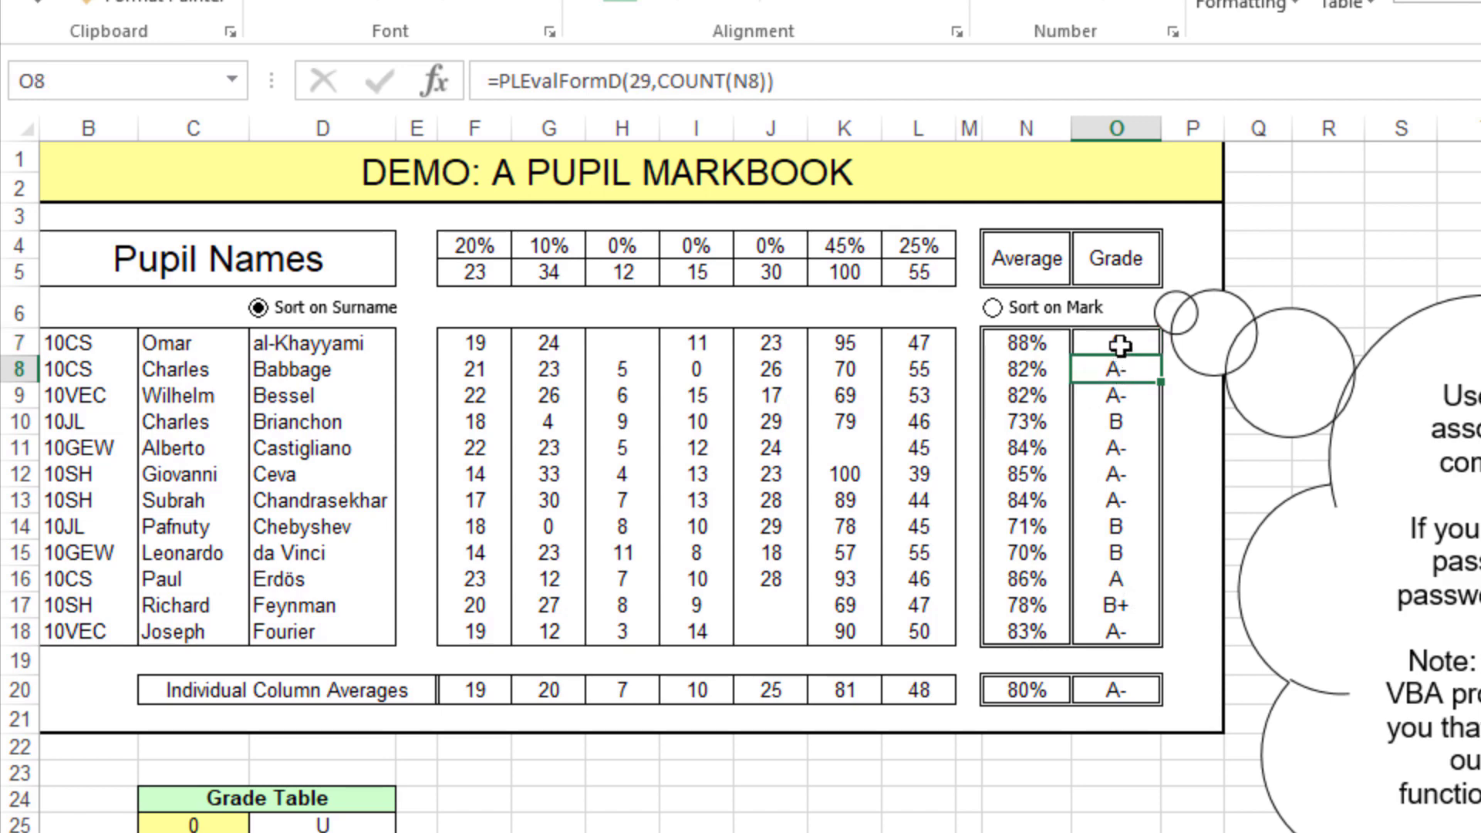
{"action": "left_click", "coordinate": [1120, 346]}
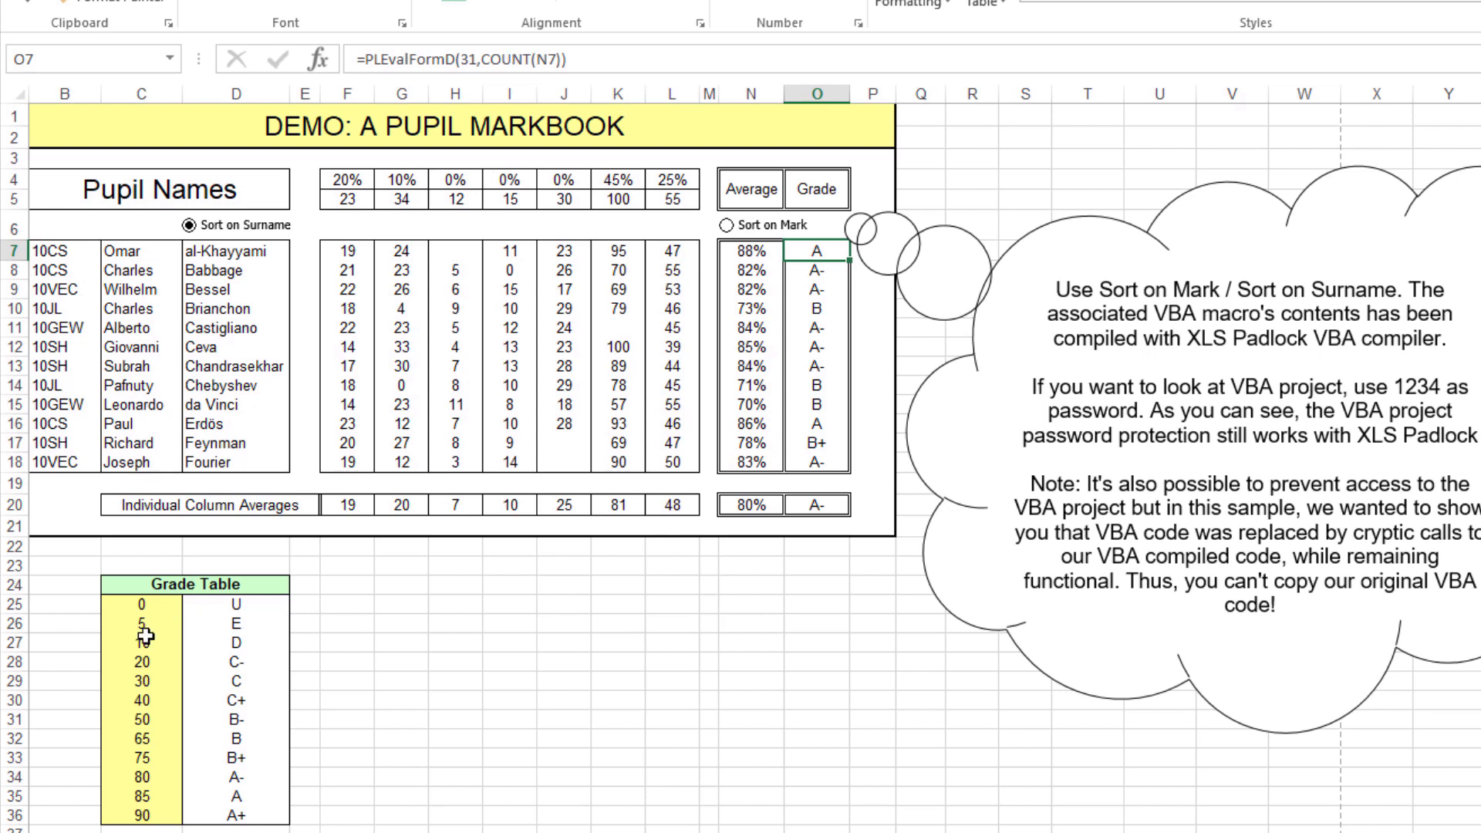
Select the Grade Table C25:D36 and inspect the grade formulas in O7, O8 and O11.
{"action": "left_click_drag", "start_coordinate": [144, 604], "coordinate": [253, 808]}
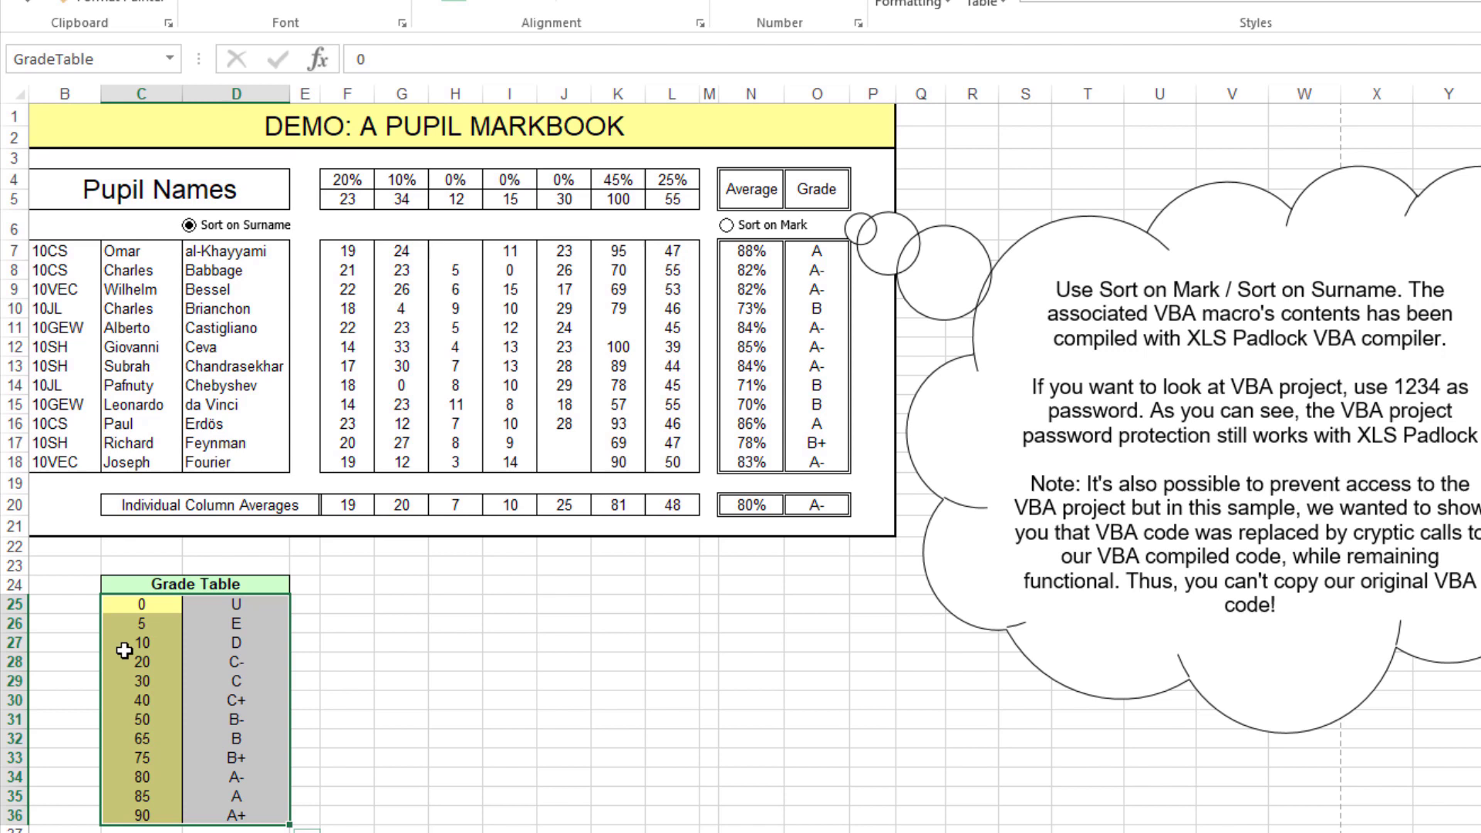
{"action": "left_click", "coordinate": [831, 254]}
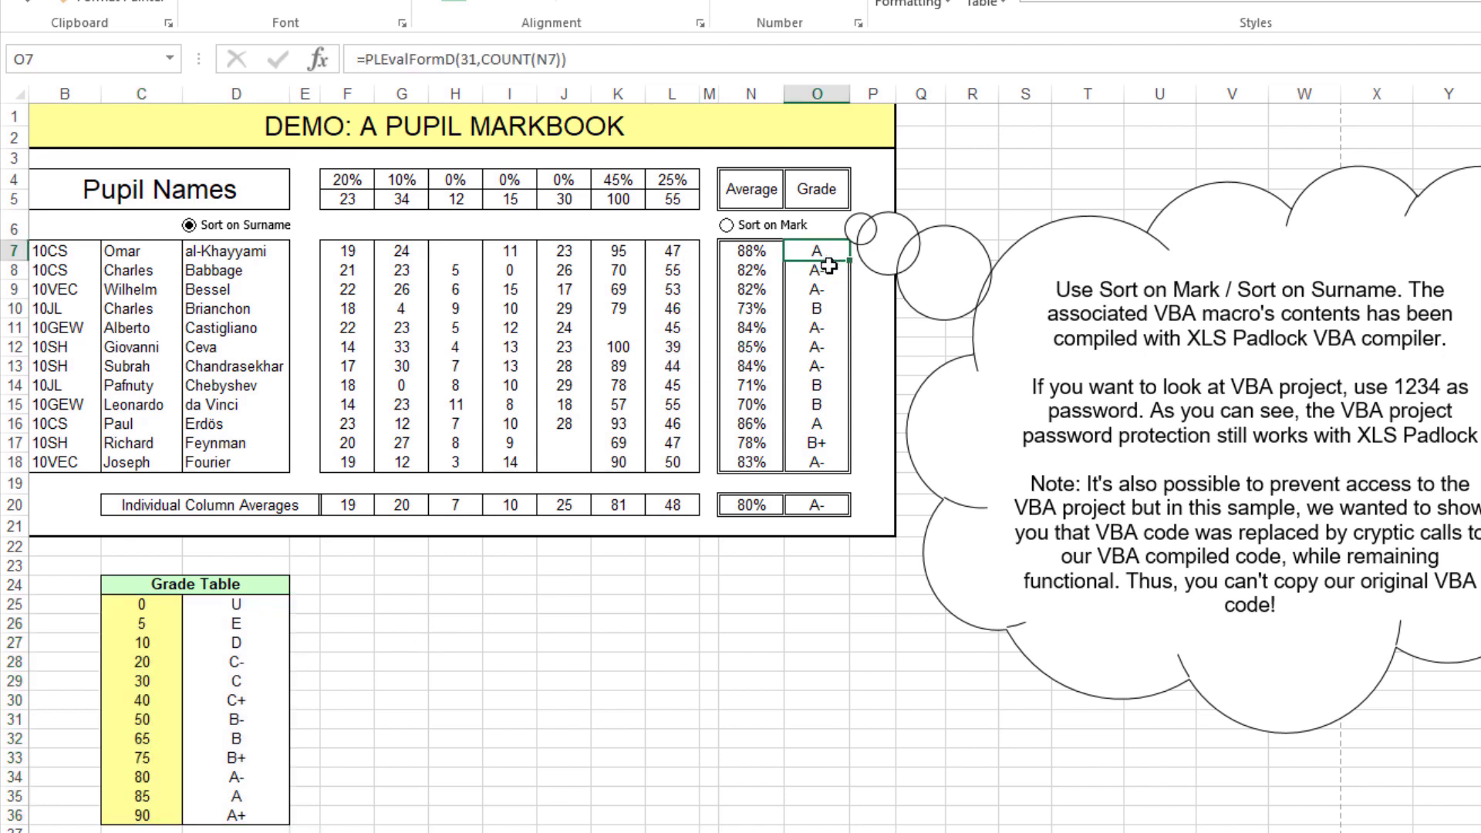
{"action": "left_click", "coordinate": [828, 266]}
{"action": "left_click", "coordinate": [817, 330]}
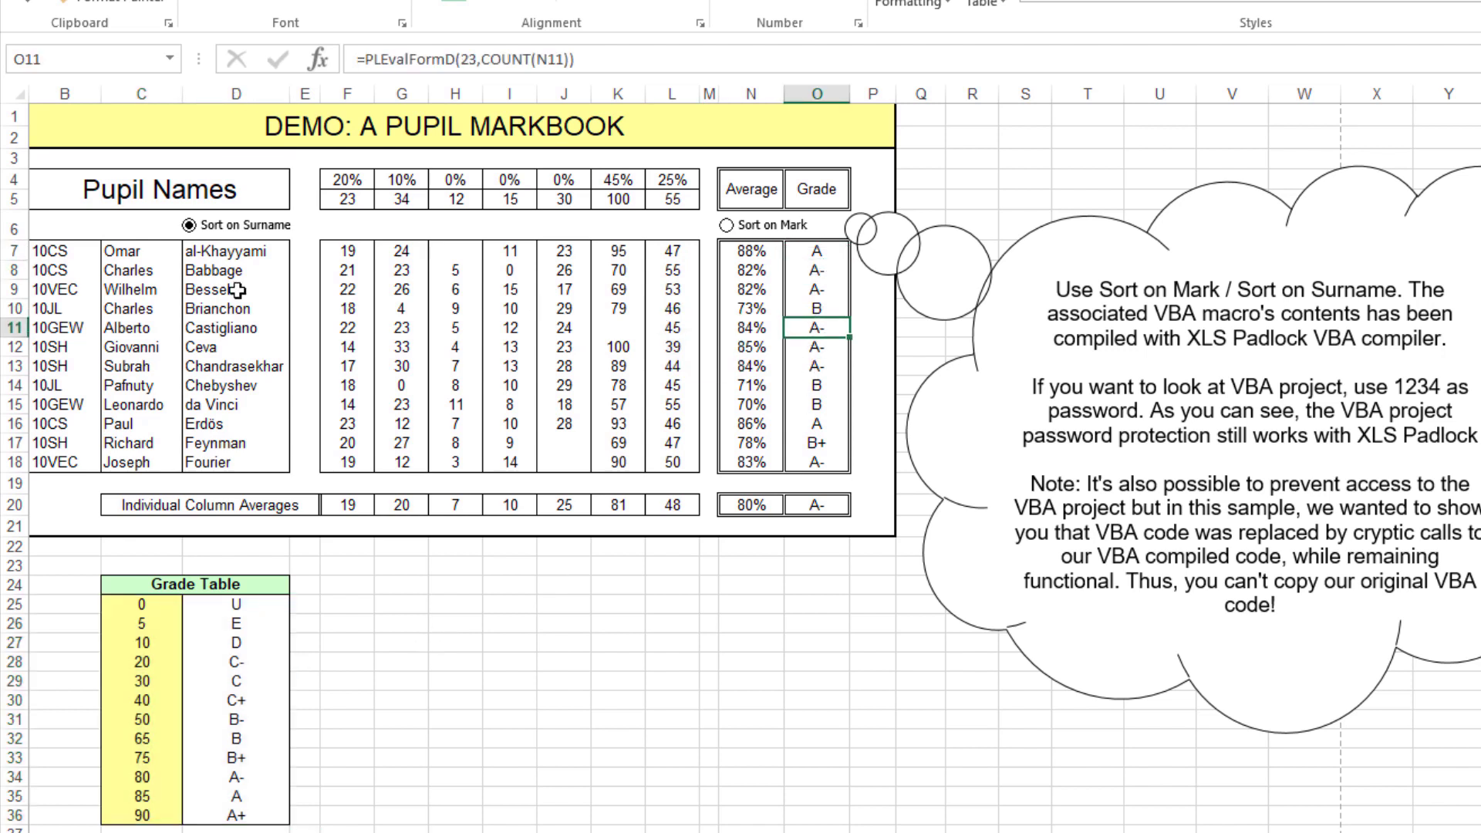
Try Sort on Mark and Sort on Surname, finishing on Sort on Mark.
{"action": "left_click", "coordinate": [726, 231]}
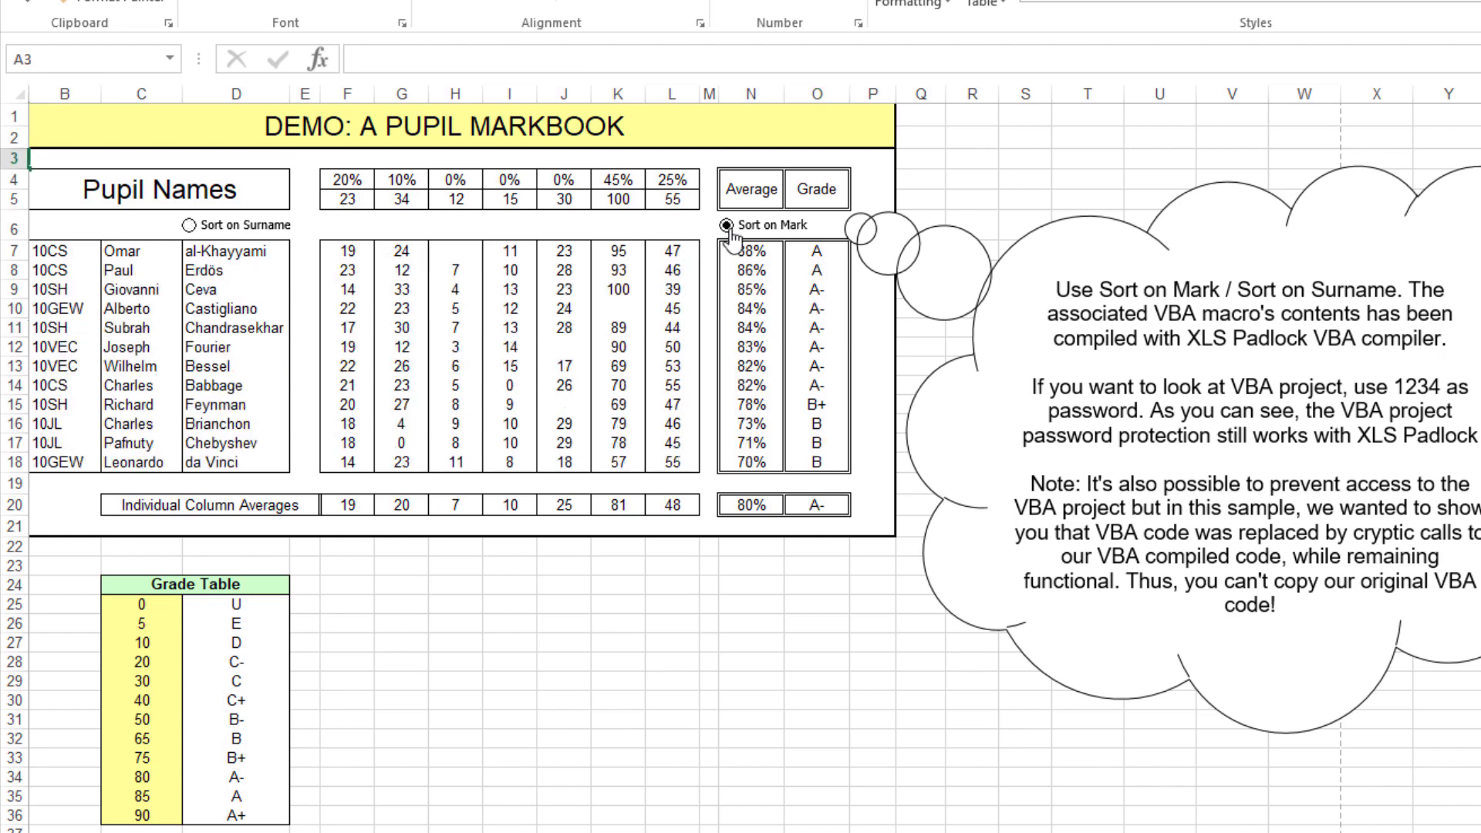
{"action": "left_click", "coordinate": [198, 229]}
{"action": "left_click", "coordinate": [727, 231]}
{"action": "left_click", "coordinate": [394, 702]}
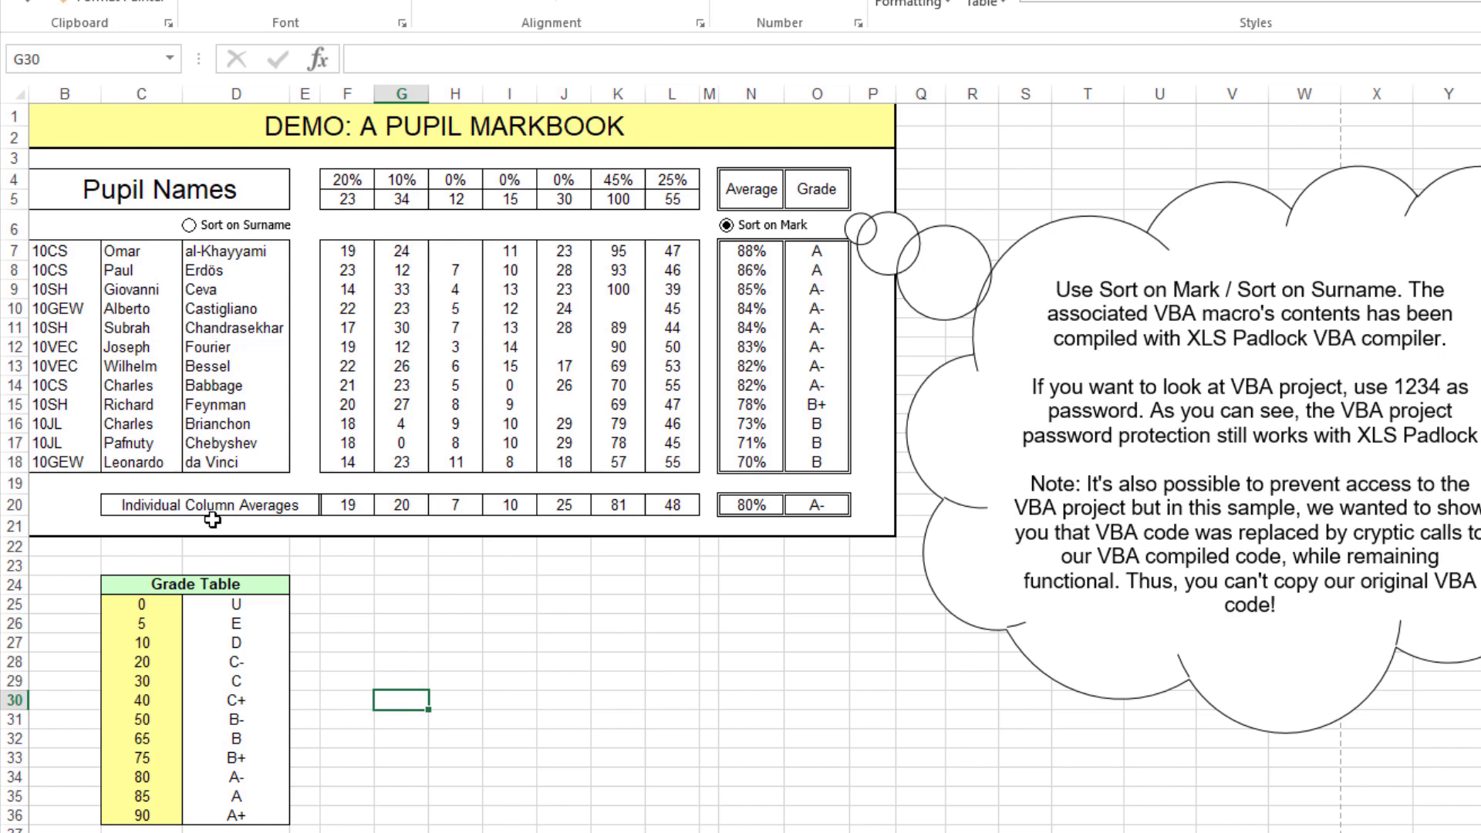
{"action": "key", "text": "alt+F11"}
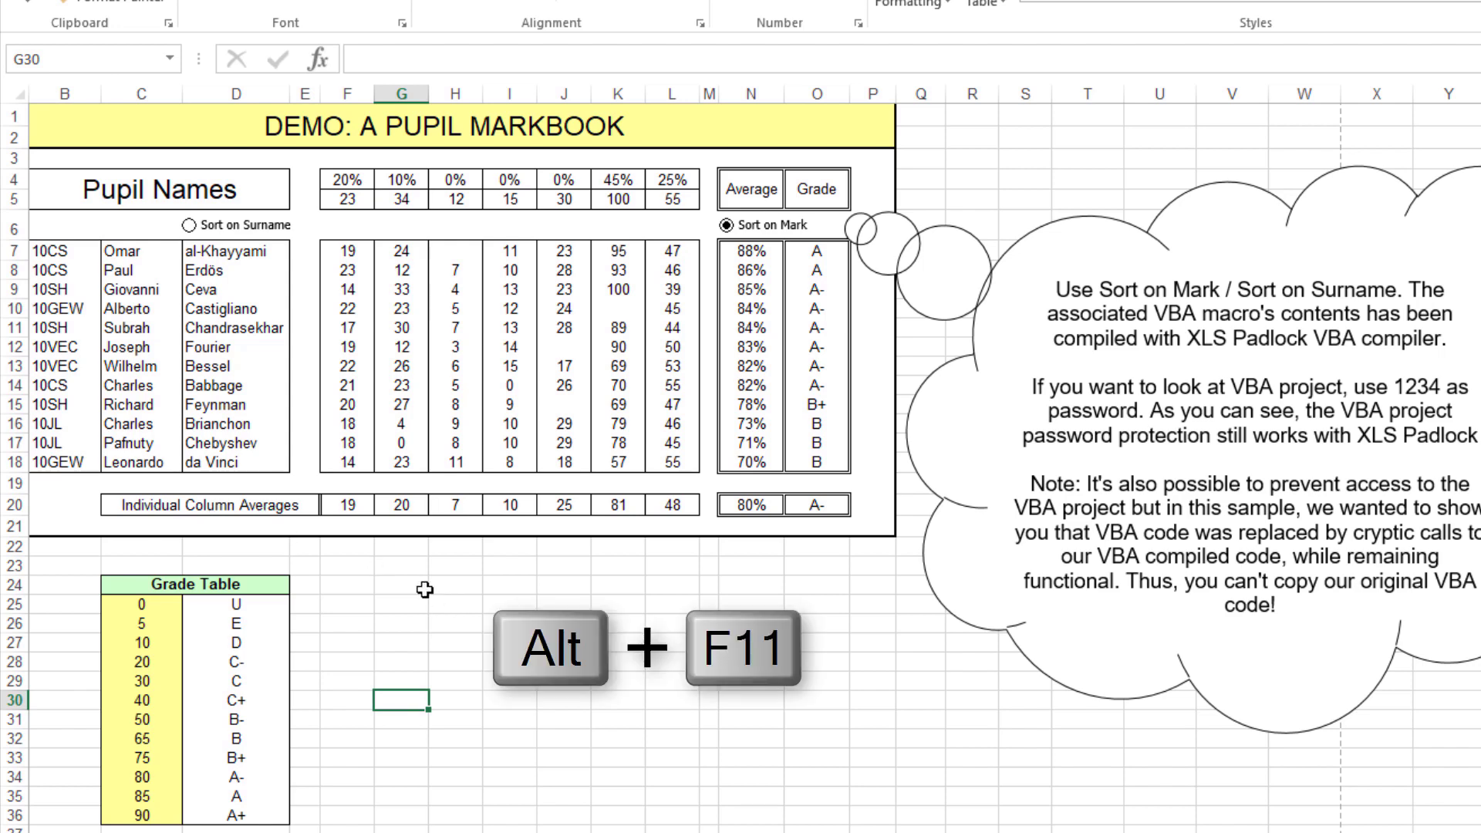
{"action": "left_click", "coordinate": [425, 590]}
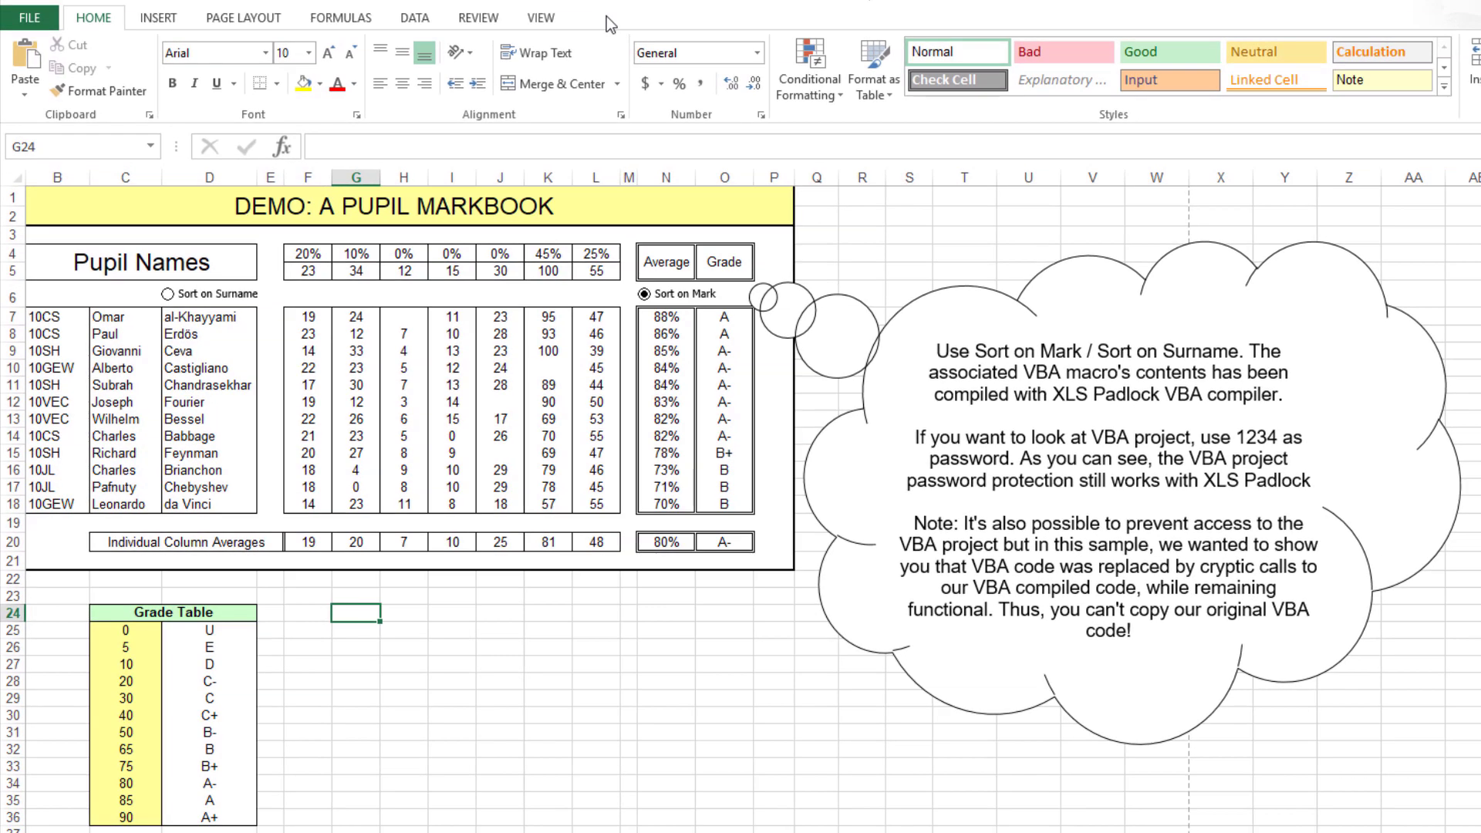
{"action": "right_click", "coordinate": [610, 25]}
{"action": "key", "text": "Escape"}
{"action": "left_click", "coordinate": [30, 17]}
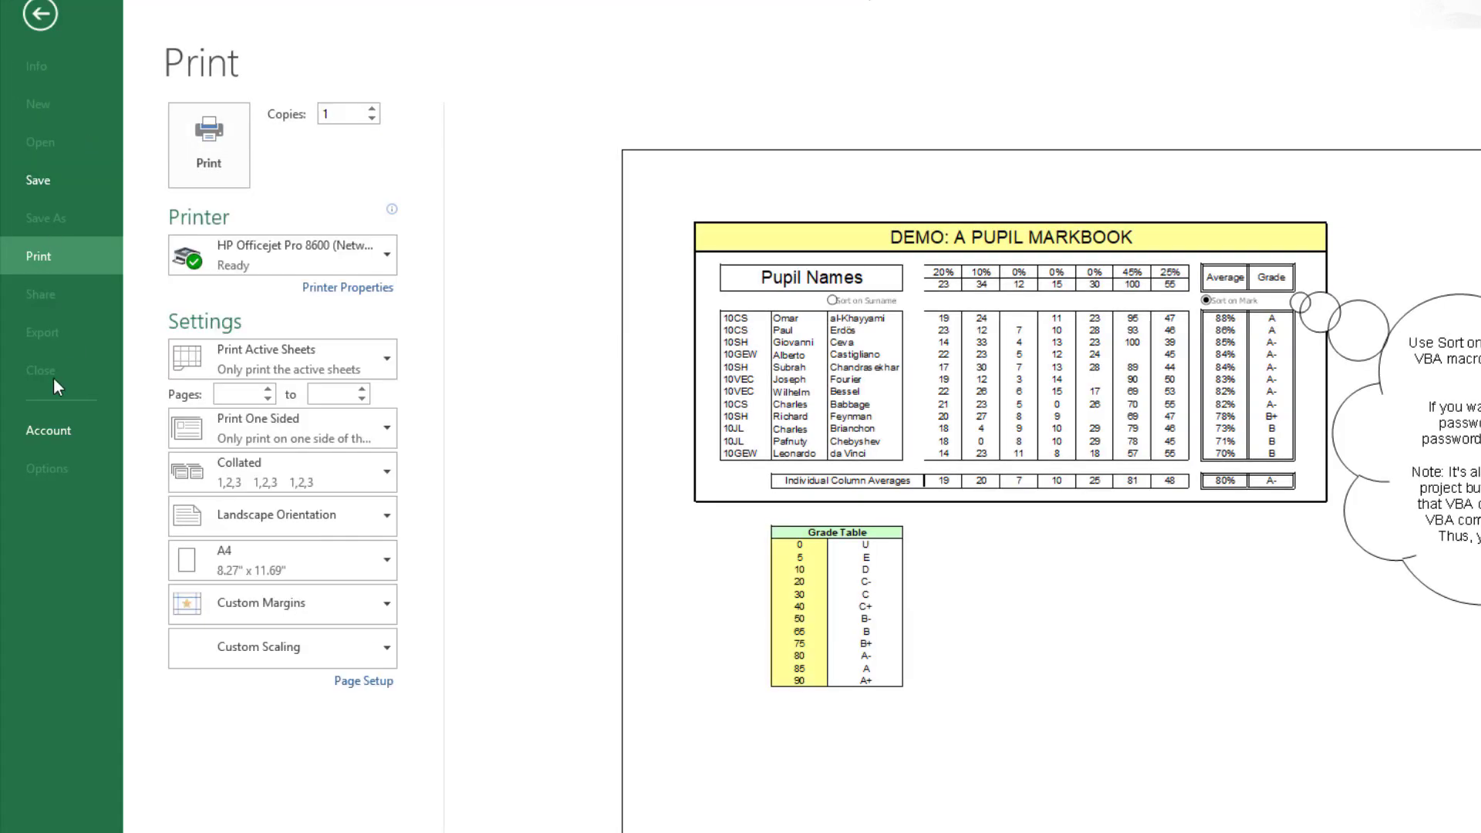
{"action": "left_click", "coordinate": [45, 3]}
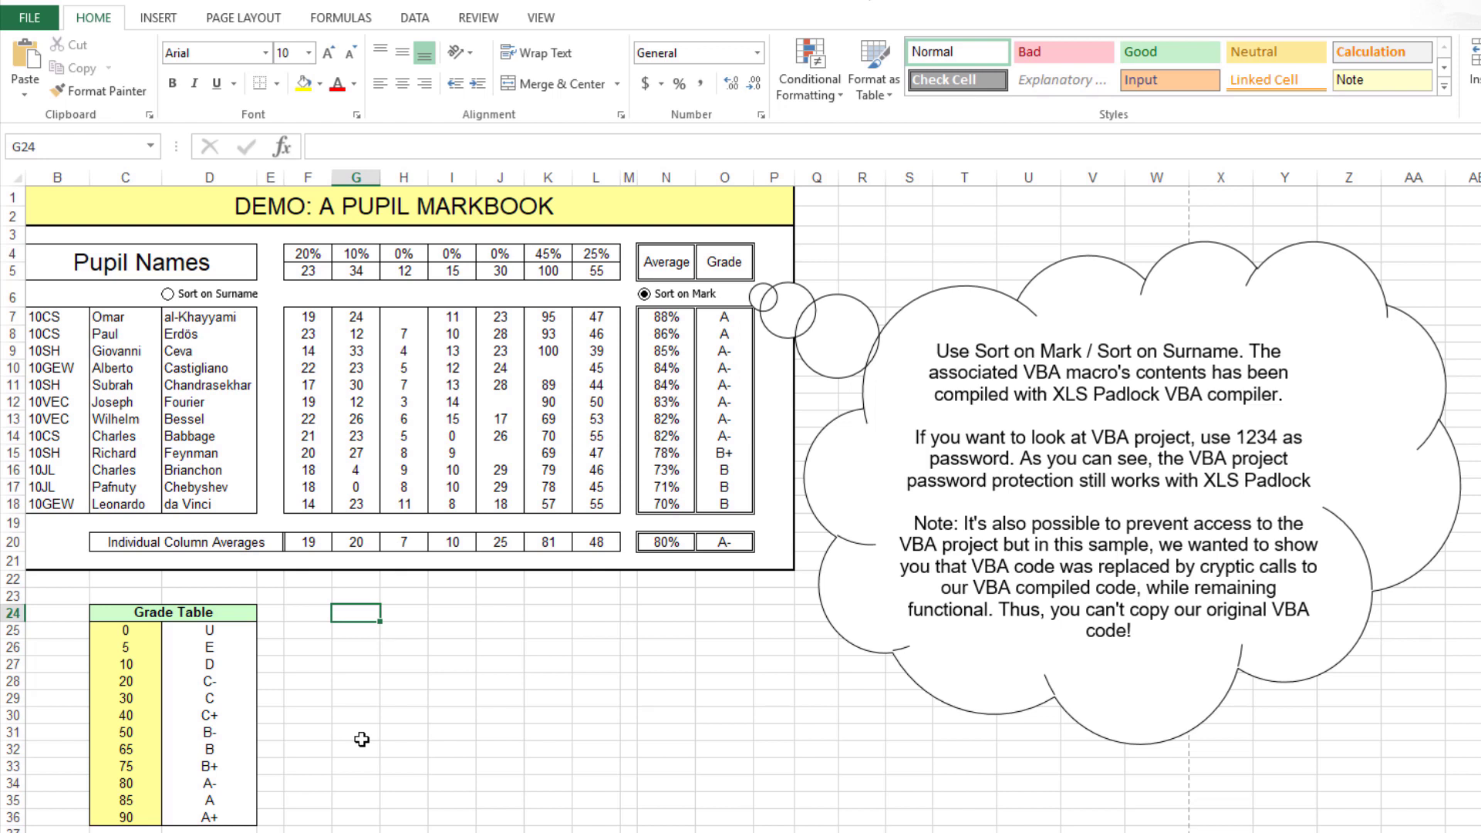
{"action": "left_click", "coordinate": [898, 320]}
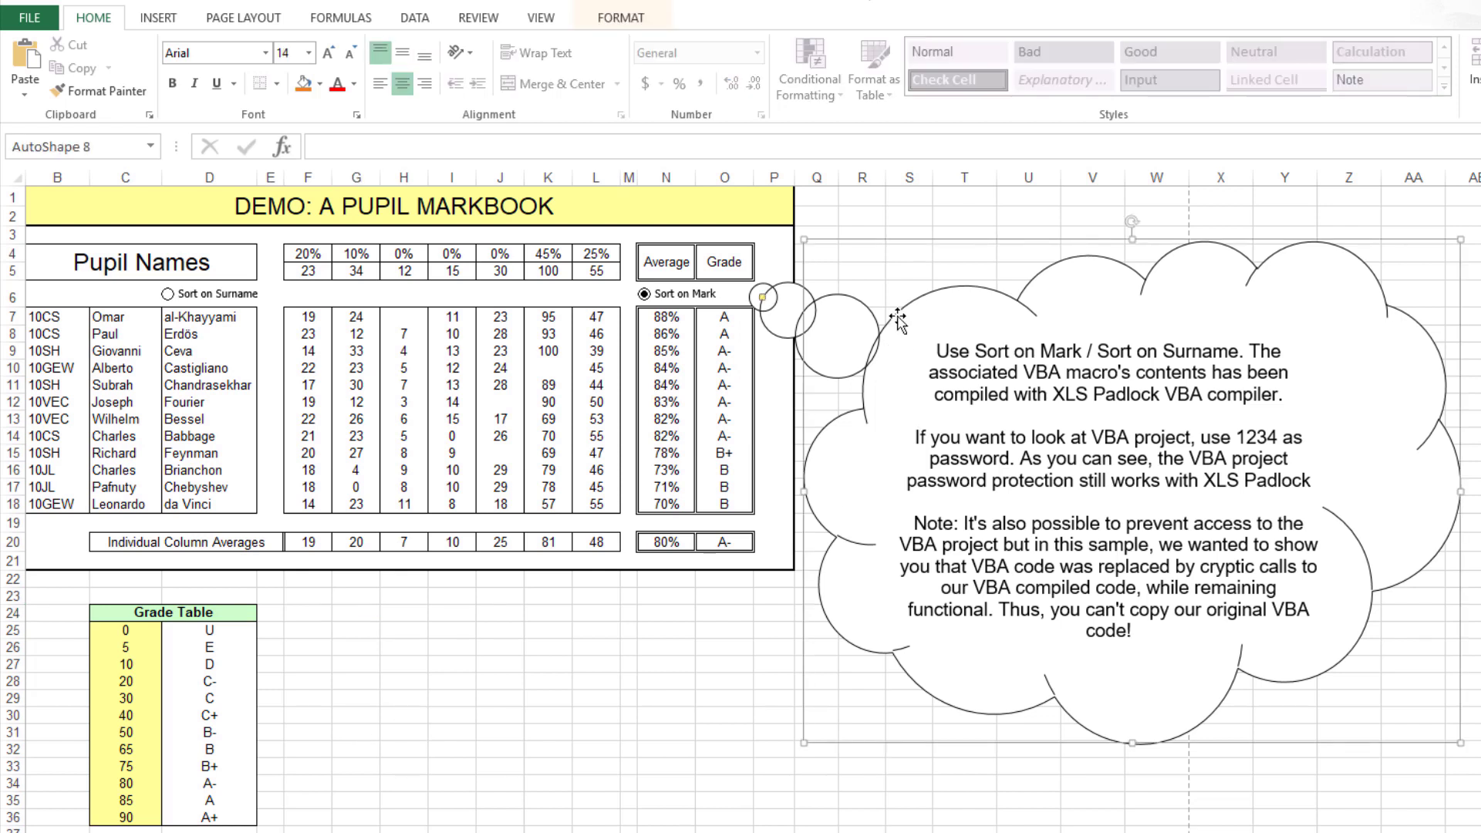
{"action": "left_click", "coordinate": [729, 274]}
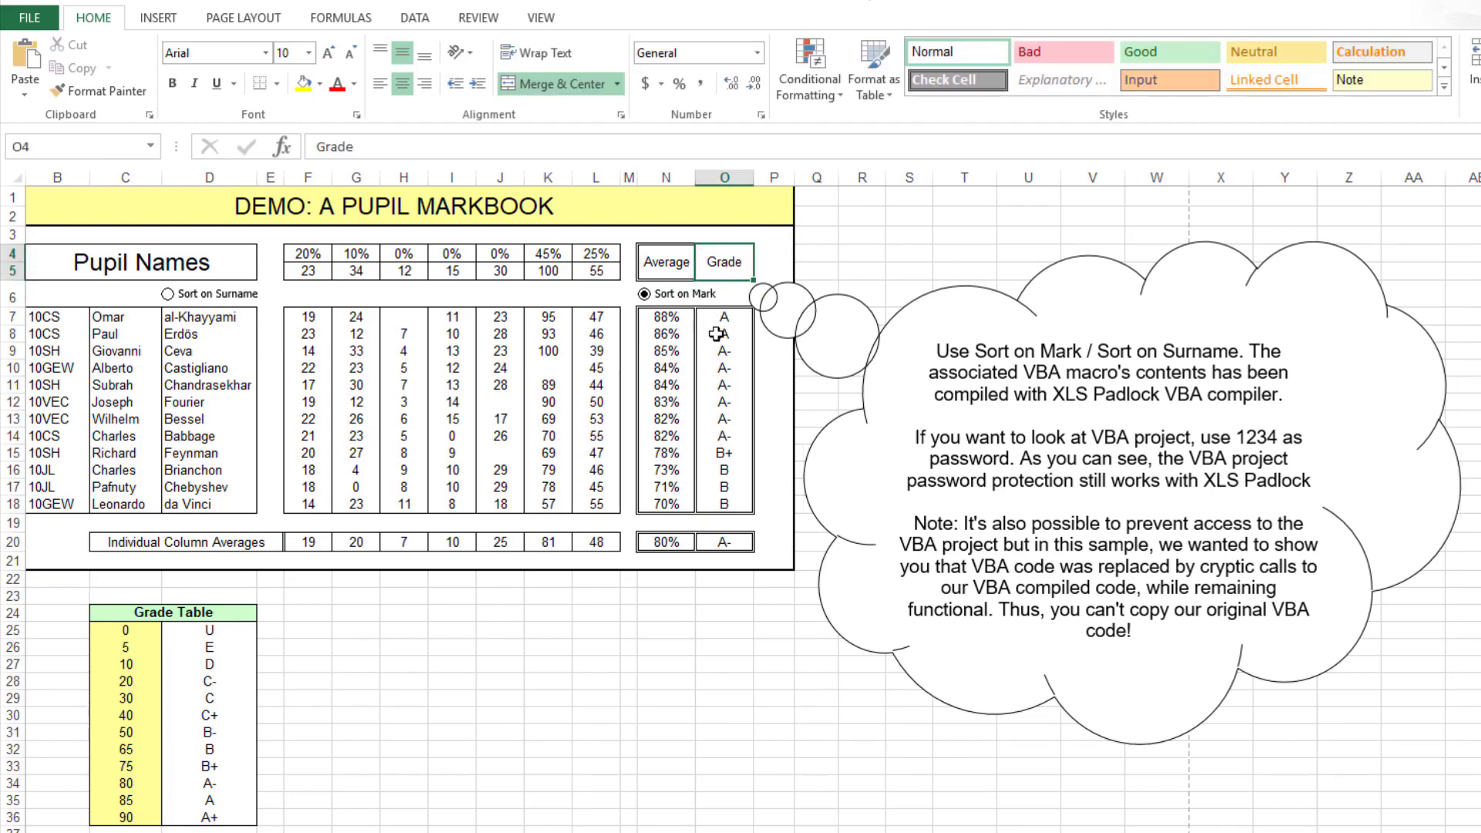
{"action": "left_click", "coordinate": [596, 647]}
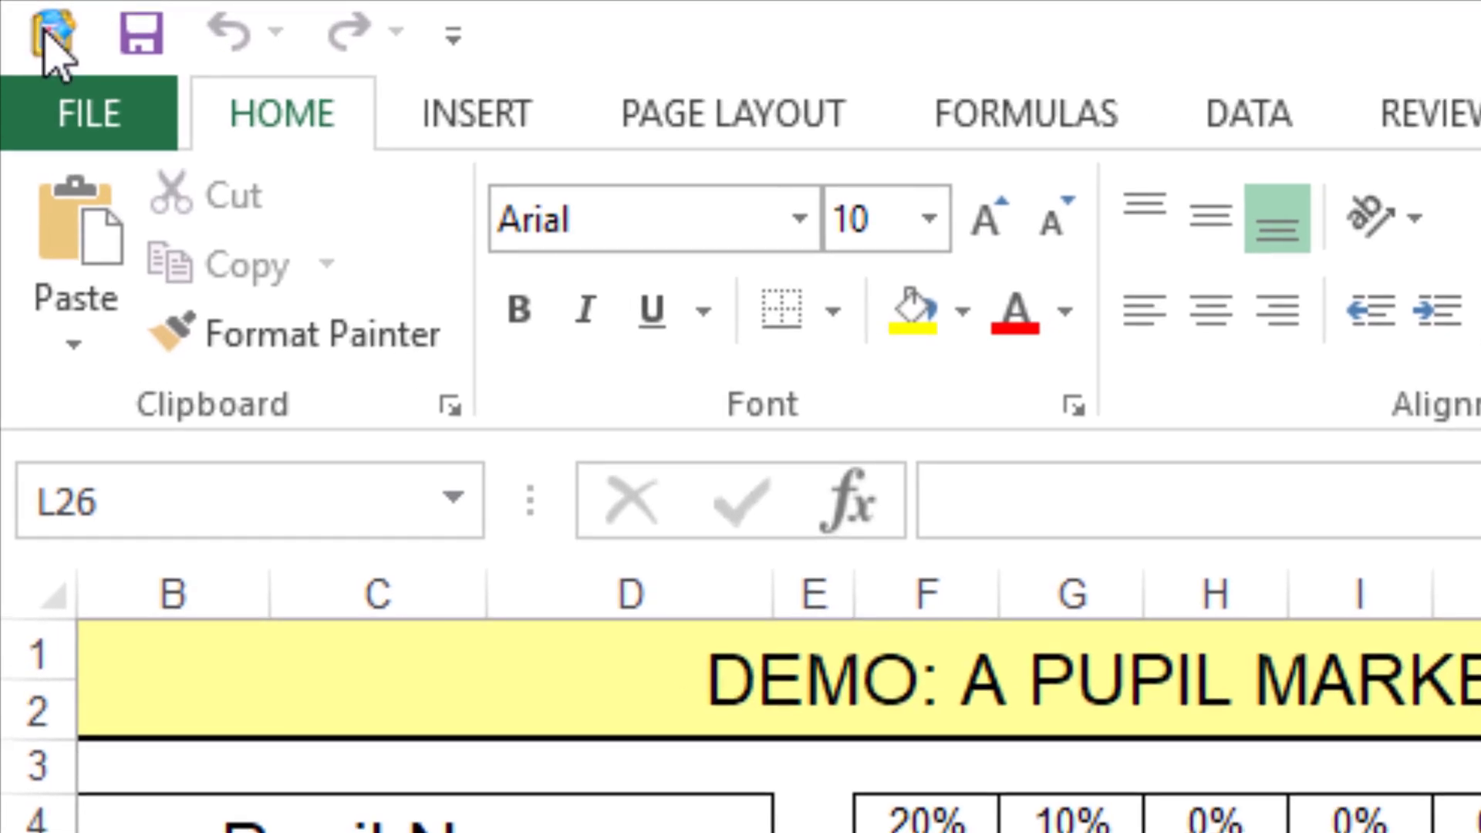
{"action": "left_click", "coordinate": [43, 32]}
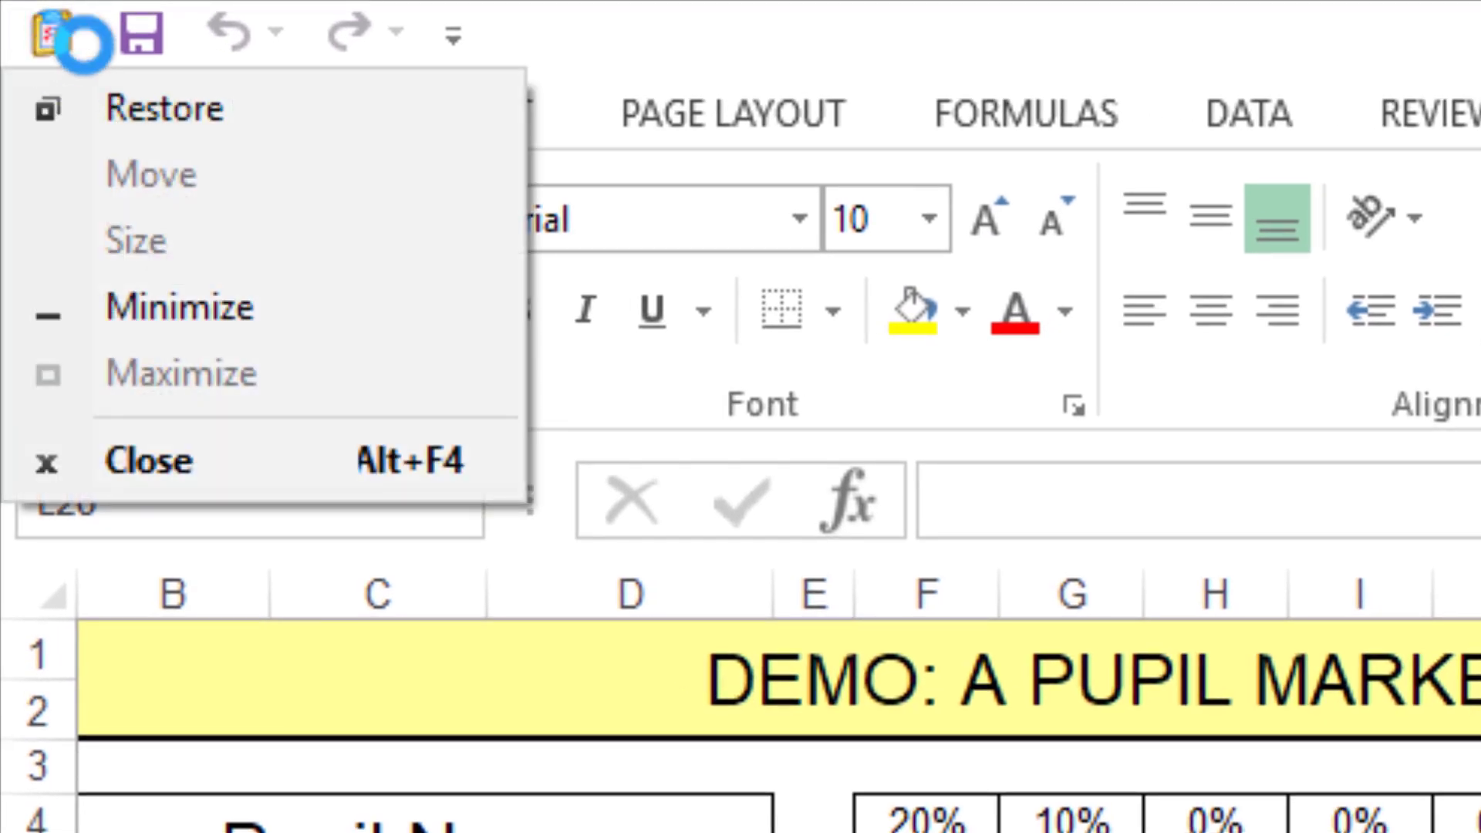
{"action": "left_click", "coordinate": [592, 51]}
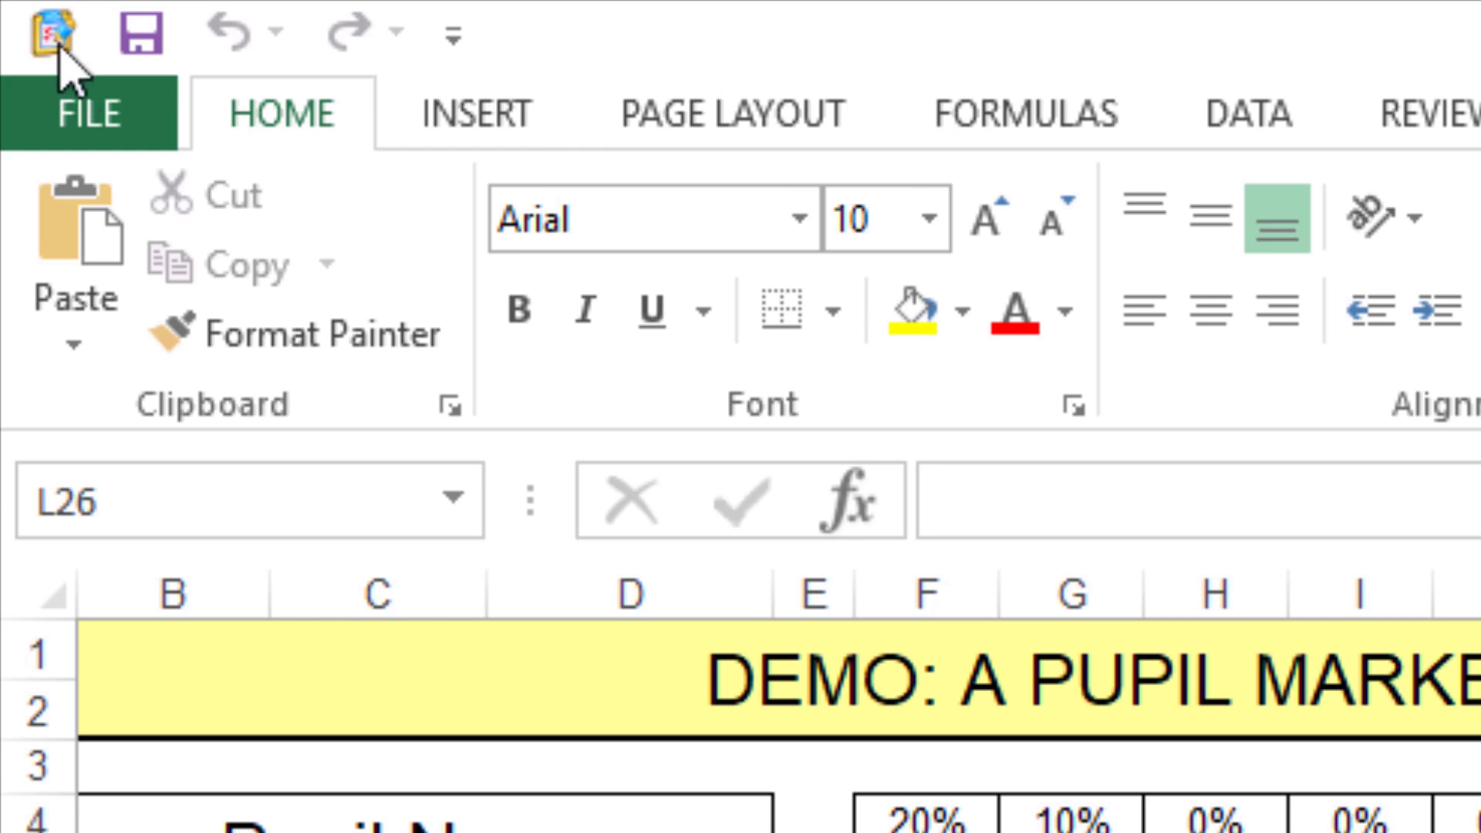
{"action": "left_click", "coordinate": [1072, 829]}
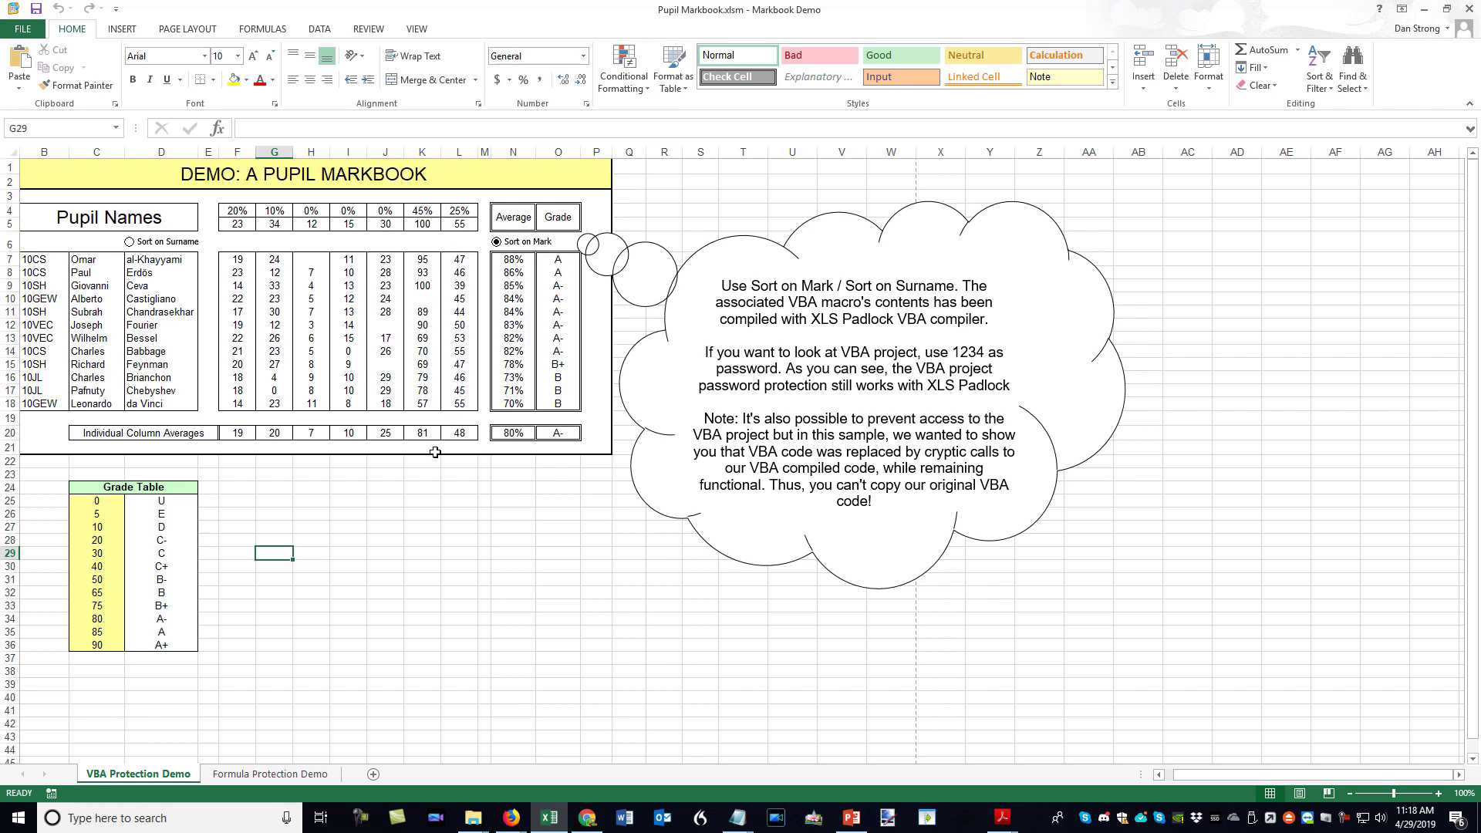
{"action": "left_click", "coordinate": [392, 499]}
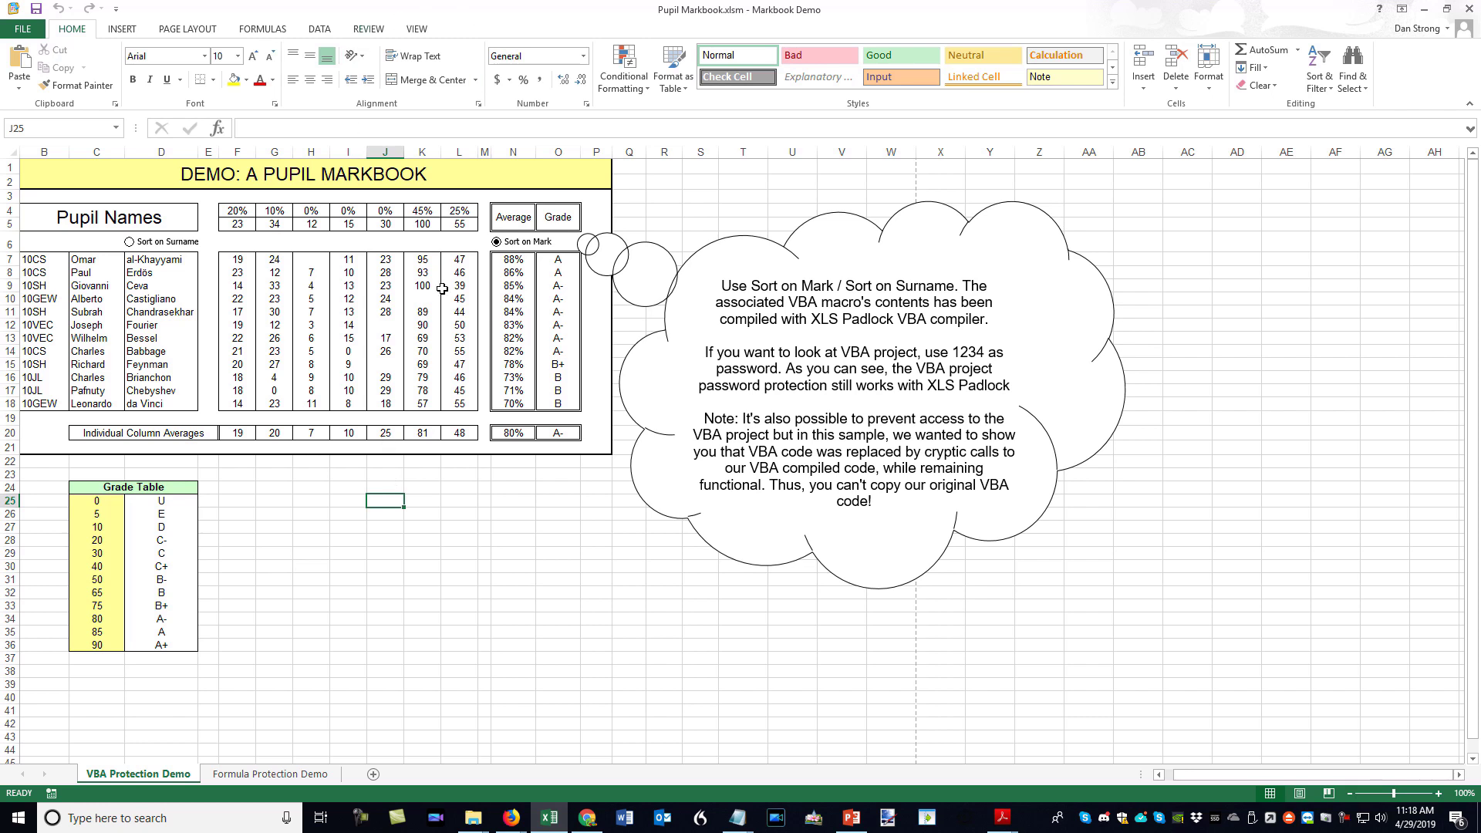
{"action": "left_click", "coordinate": [396, 631]}
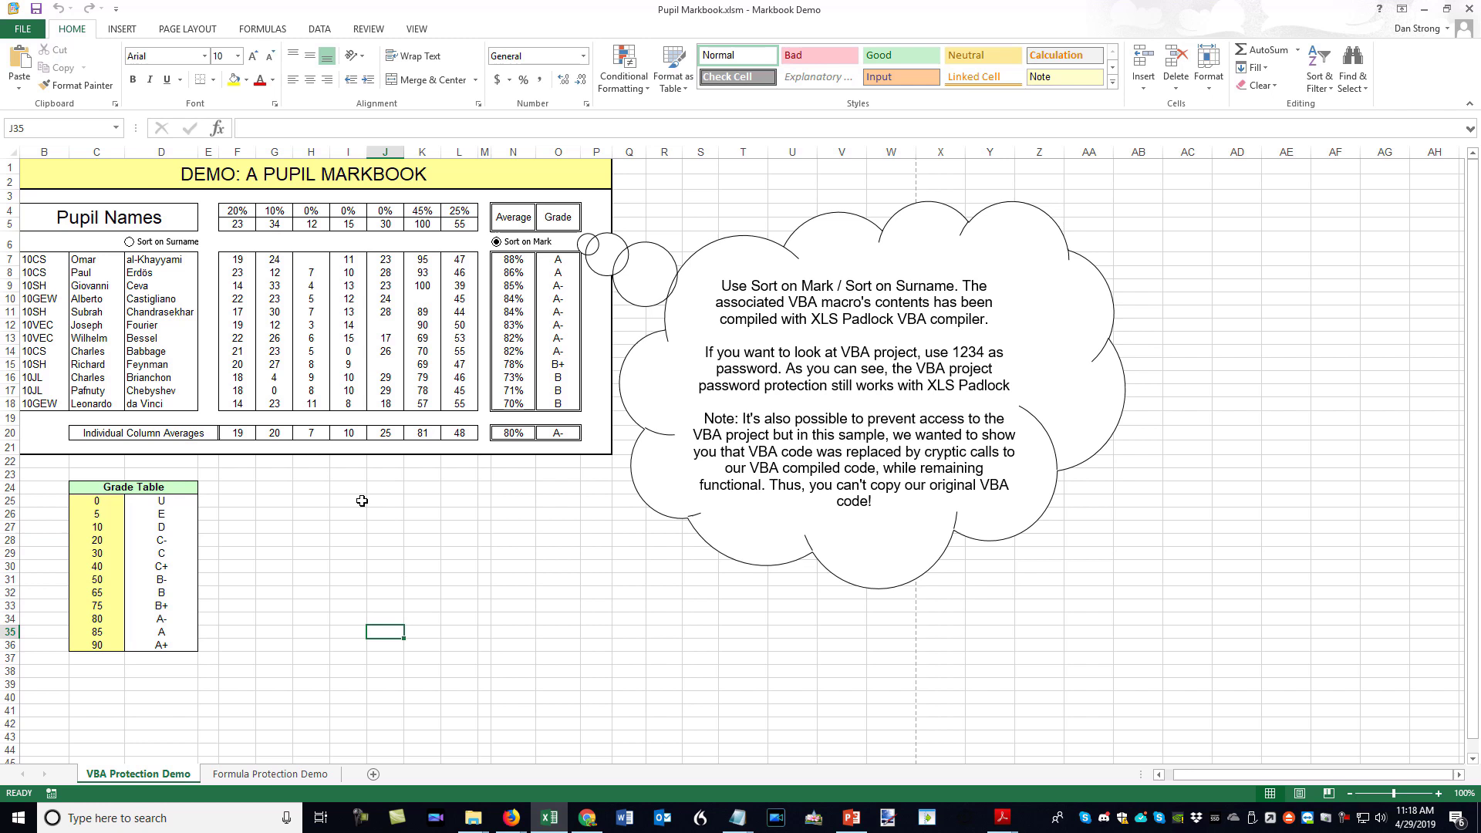